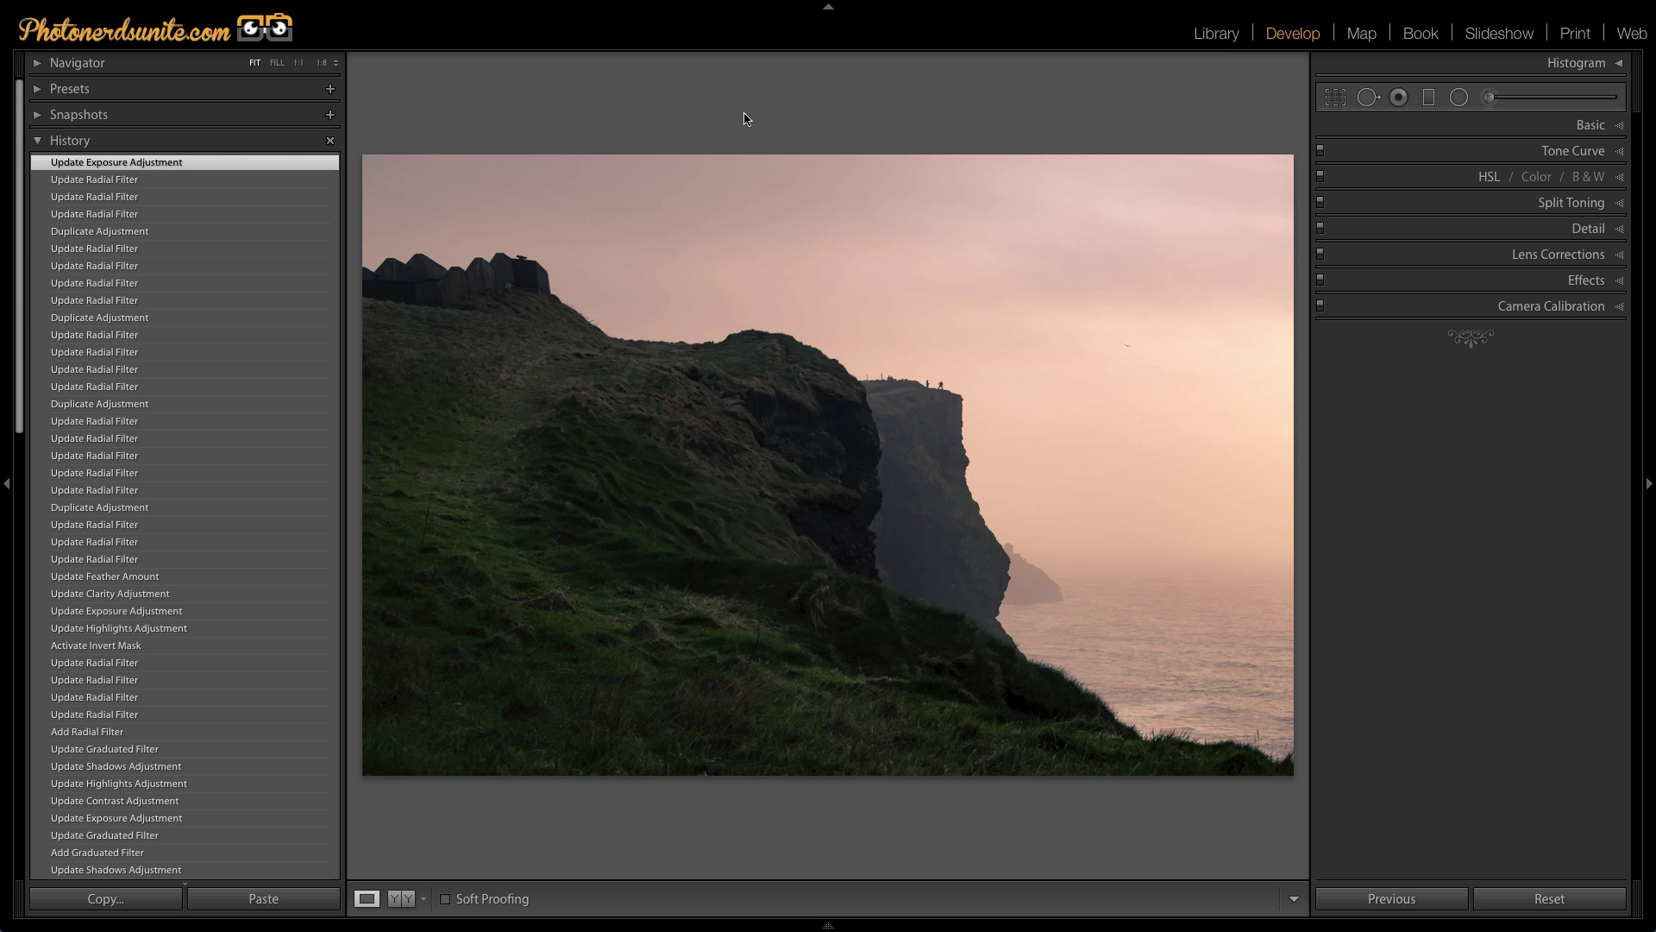
- Compare the pink-toned cliff edit against its Before view, then bring up the photo's context menu
key("backslash")
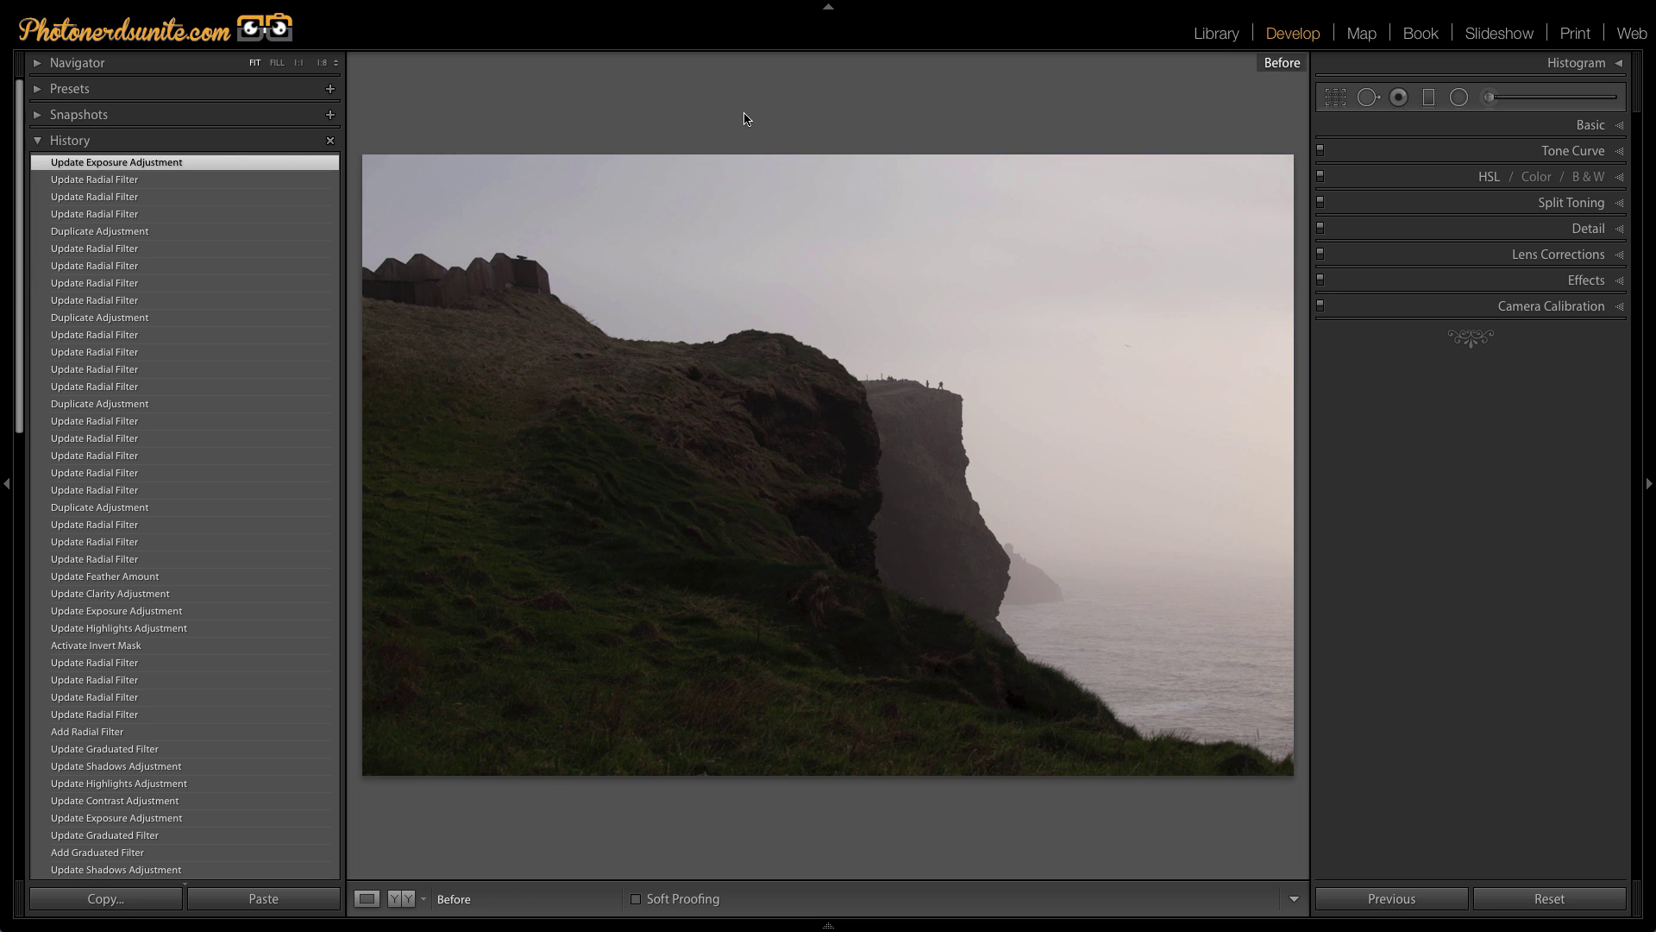
key("backslash")
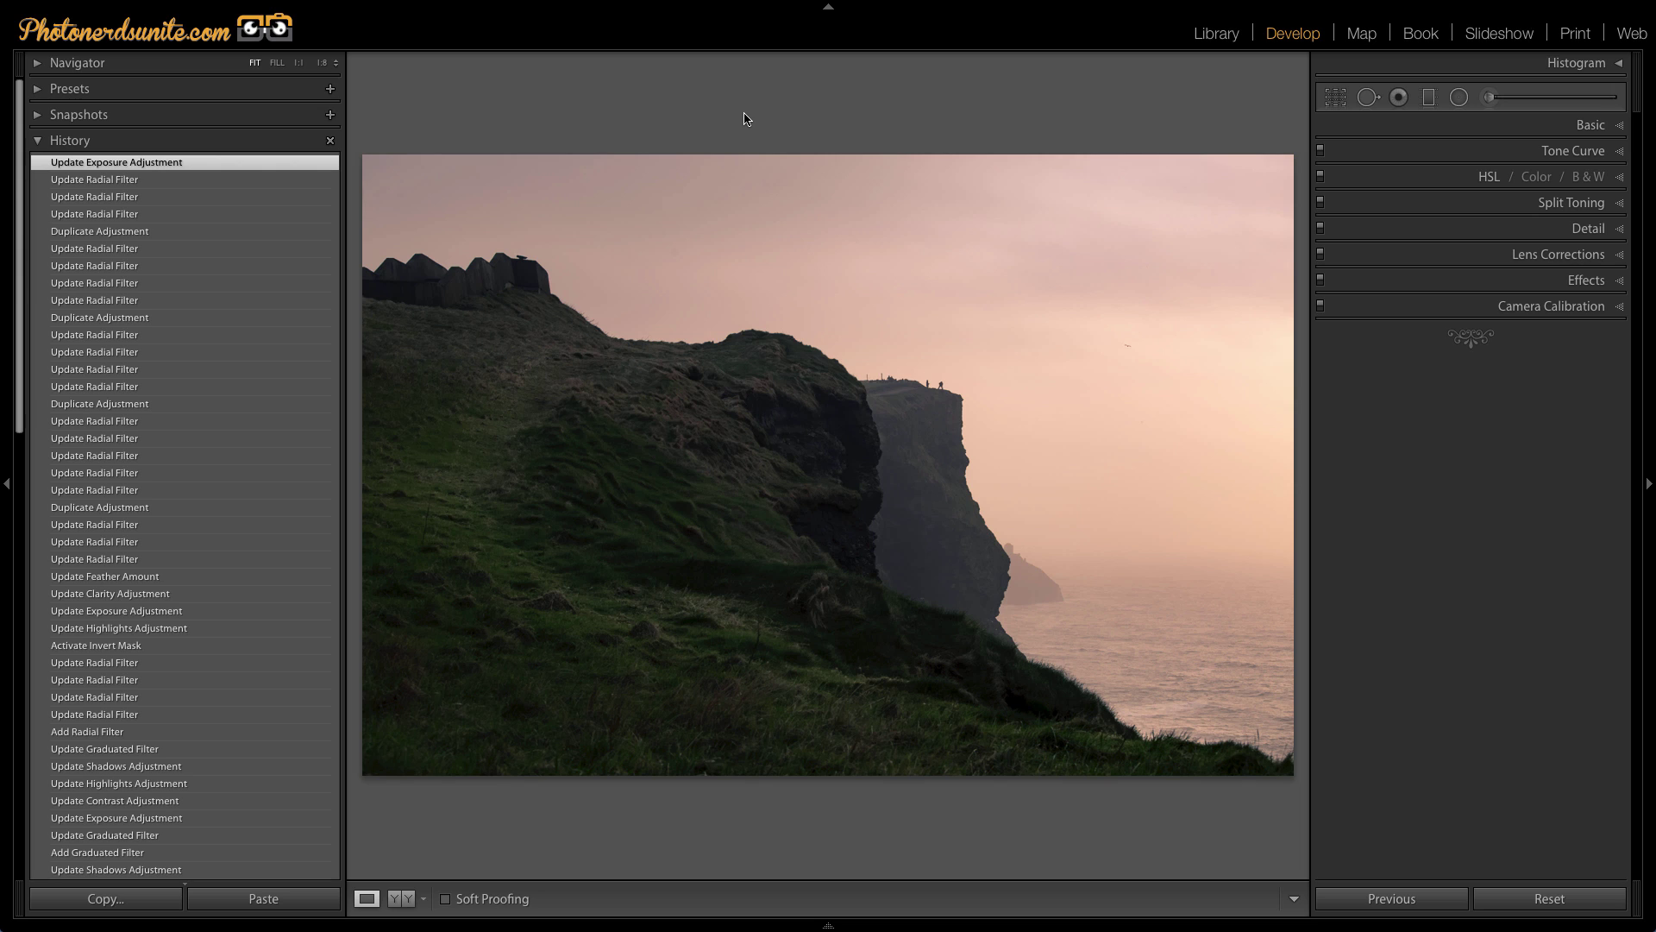
right_click(738, 334)
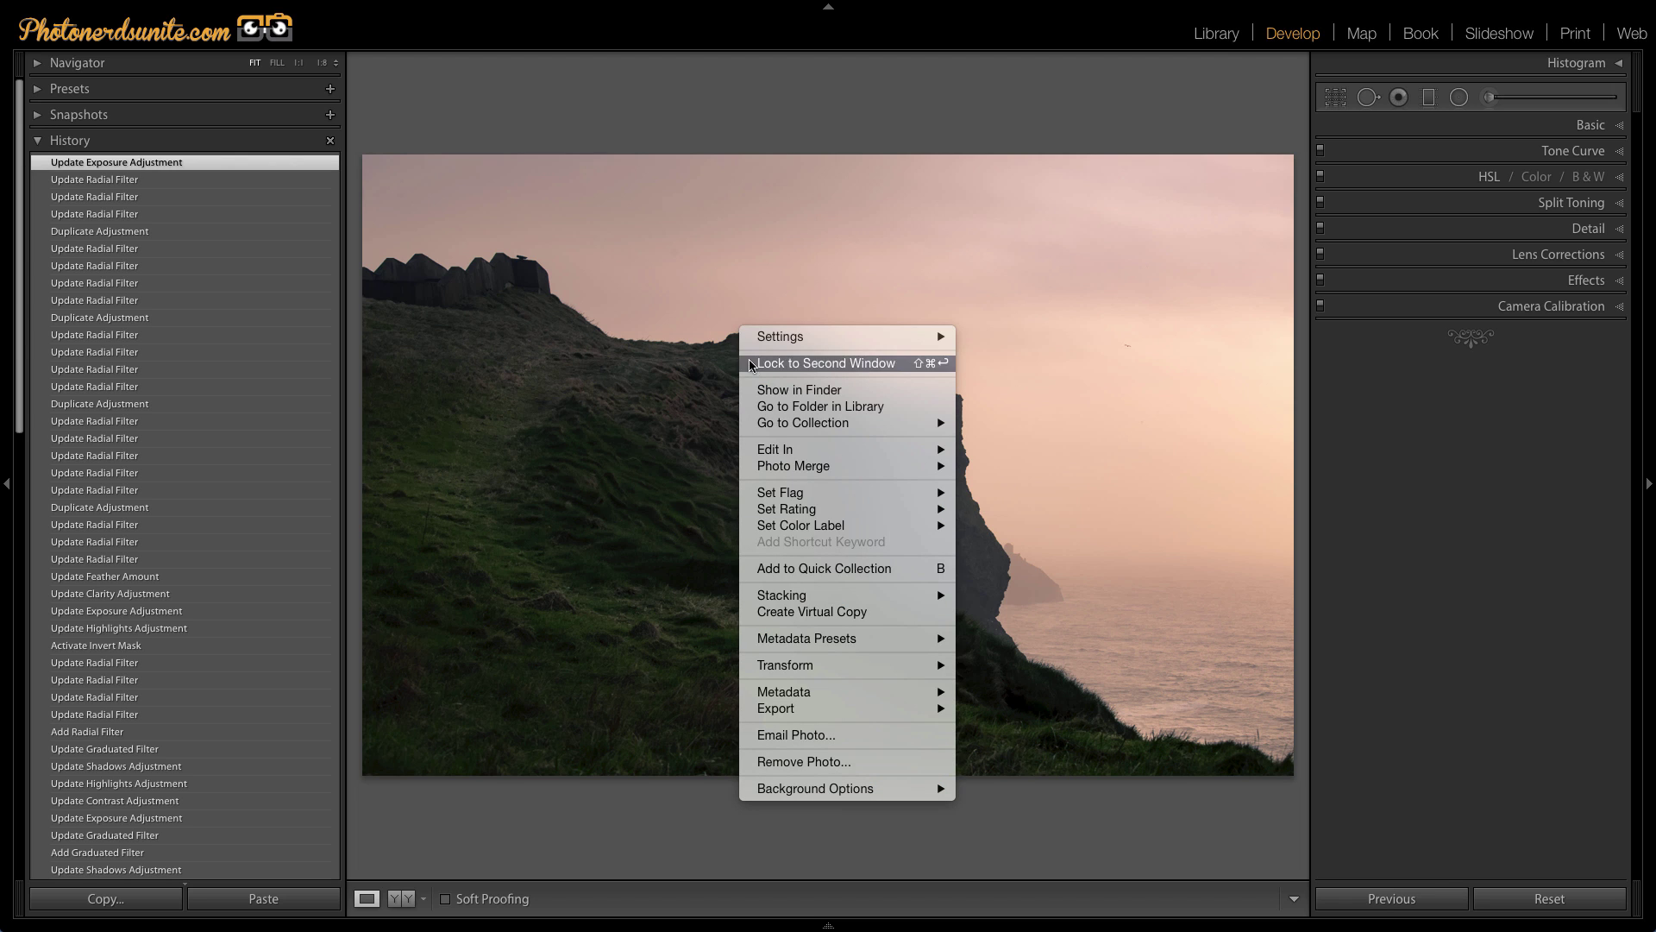
- Reveal the raw _MG_6904.CR2 in Finder and preview it full size with Quick Look
left_click(777, 394)
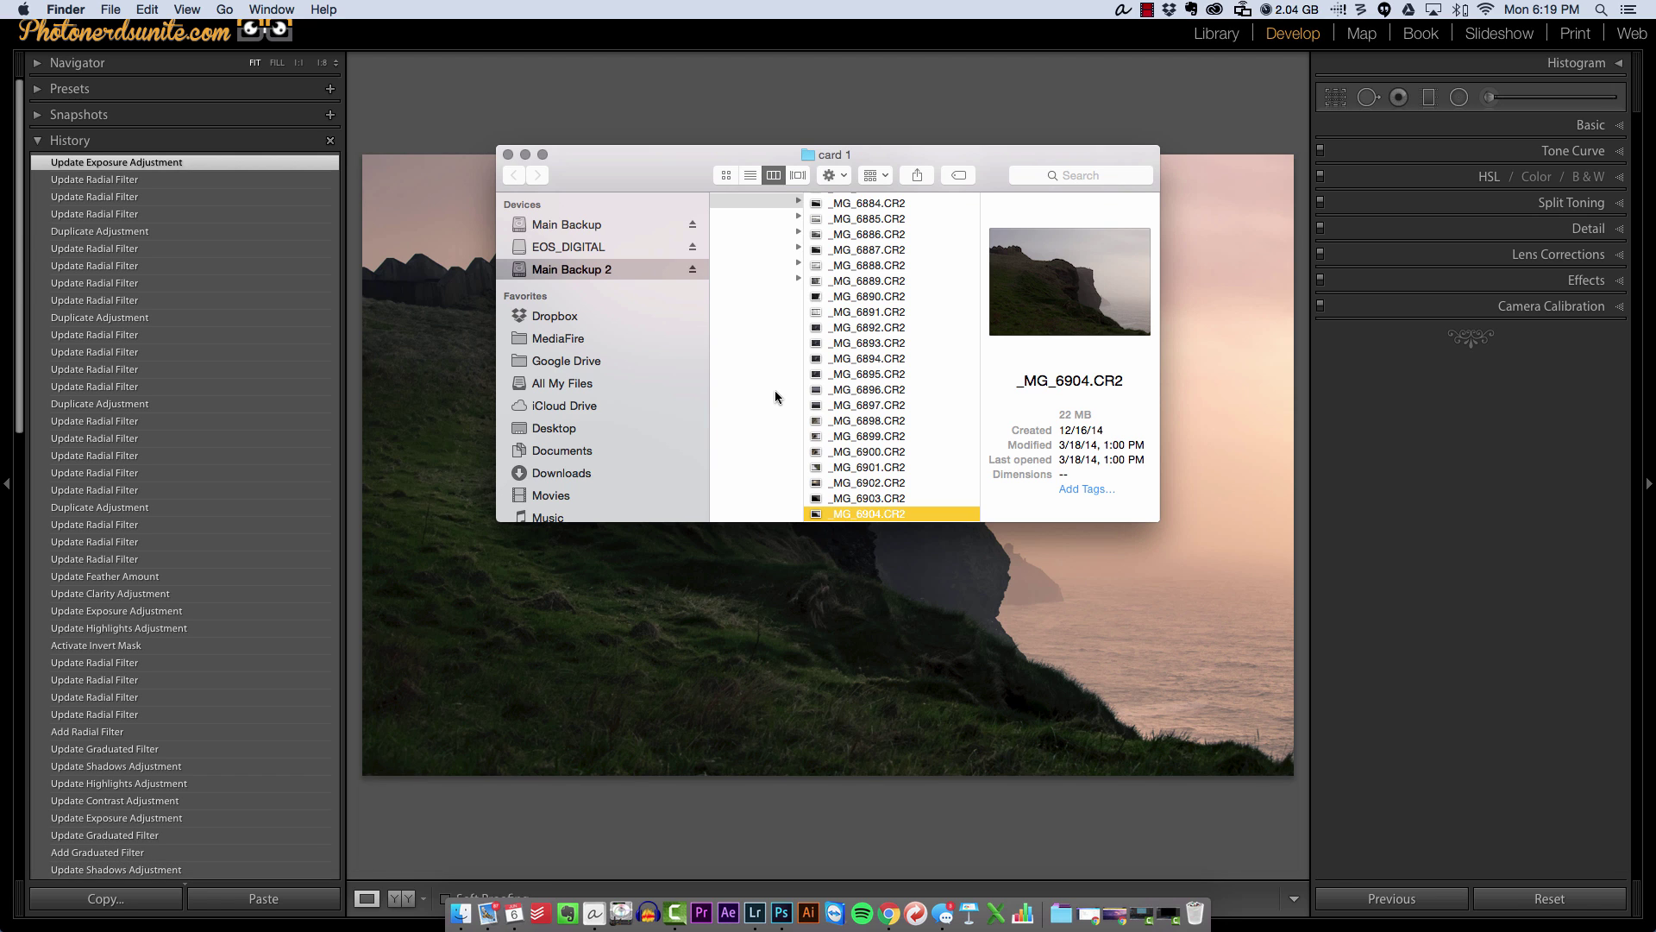
key("space")
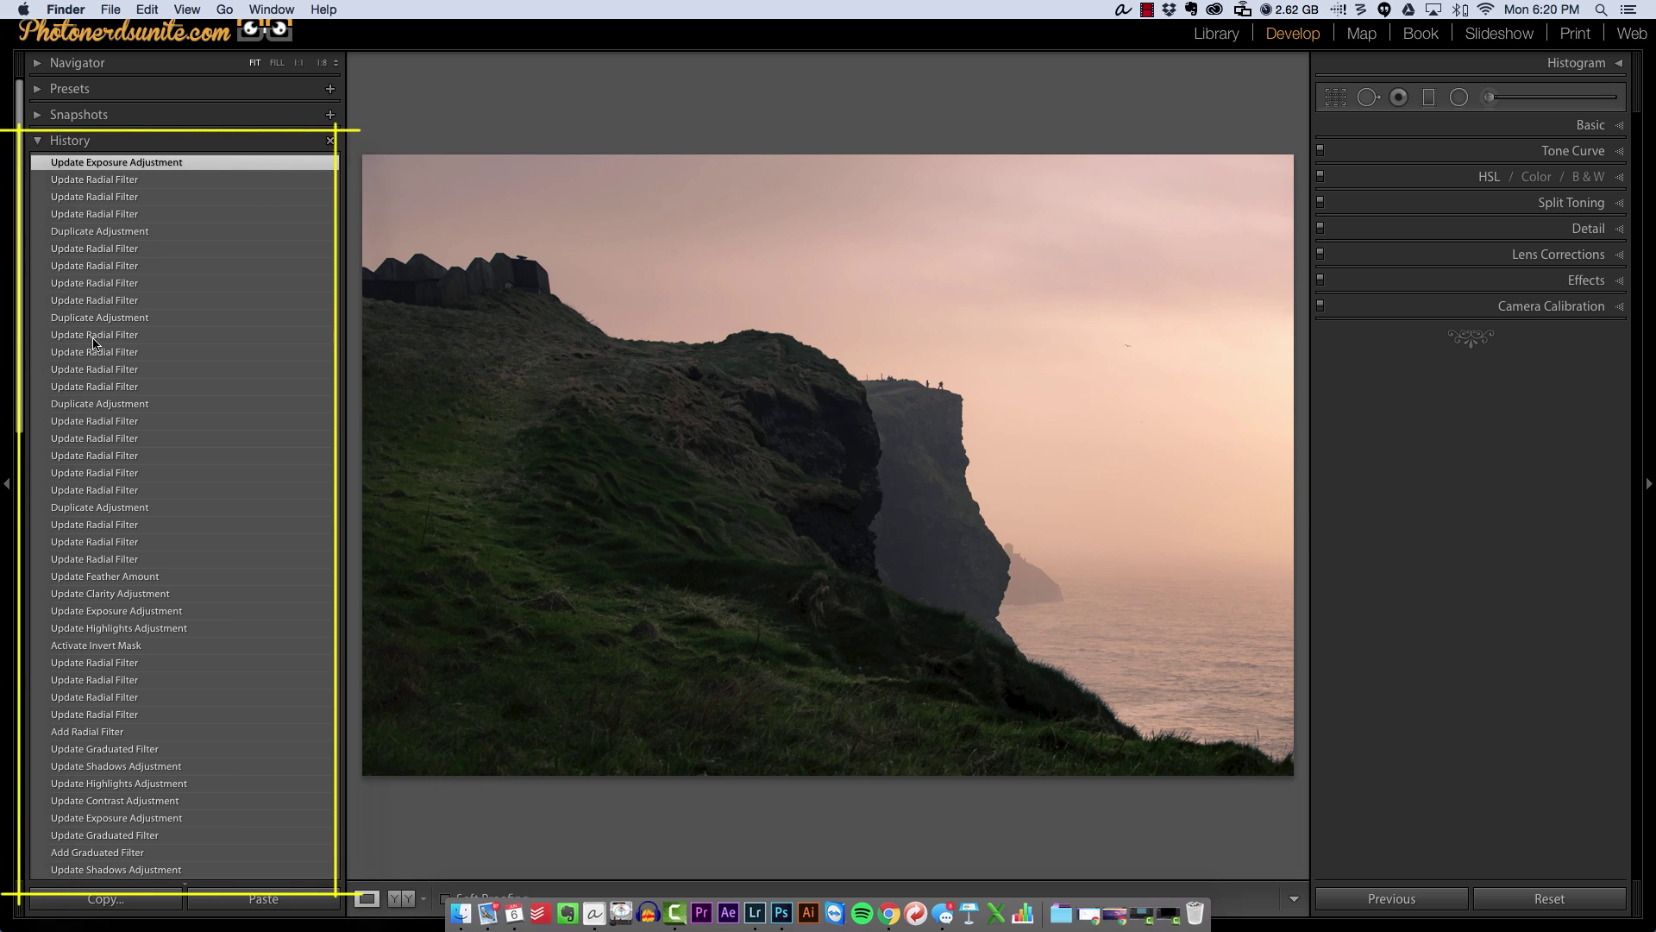
- Scroll the History panel from Dehaze Amount 25 down to the Import step
scroll(93, 343, "down", 5)
scroll(93, 342, "down", 20)
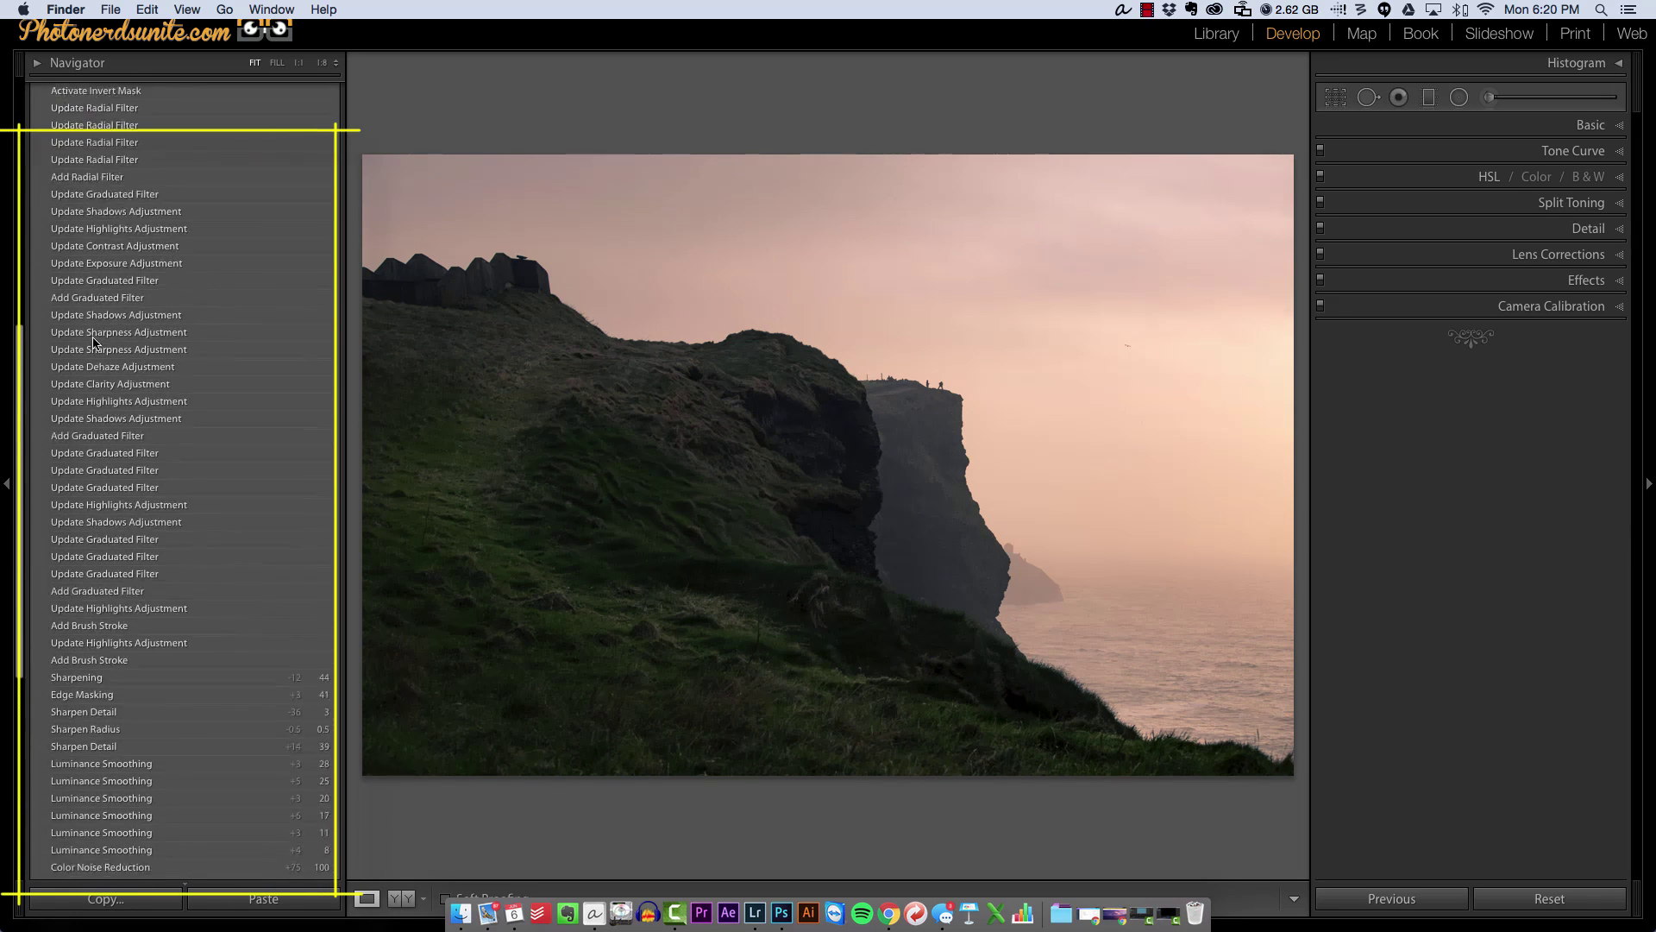
scroll(93, 342, "down", 8)
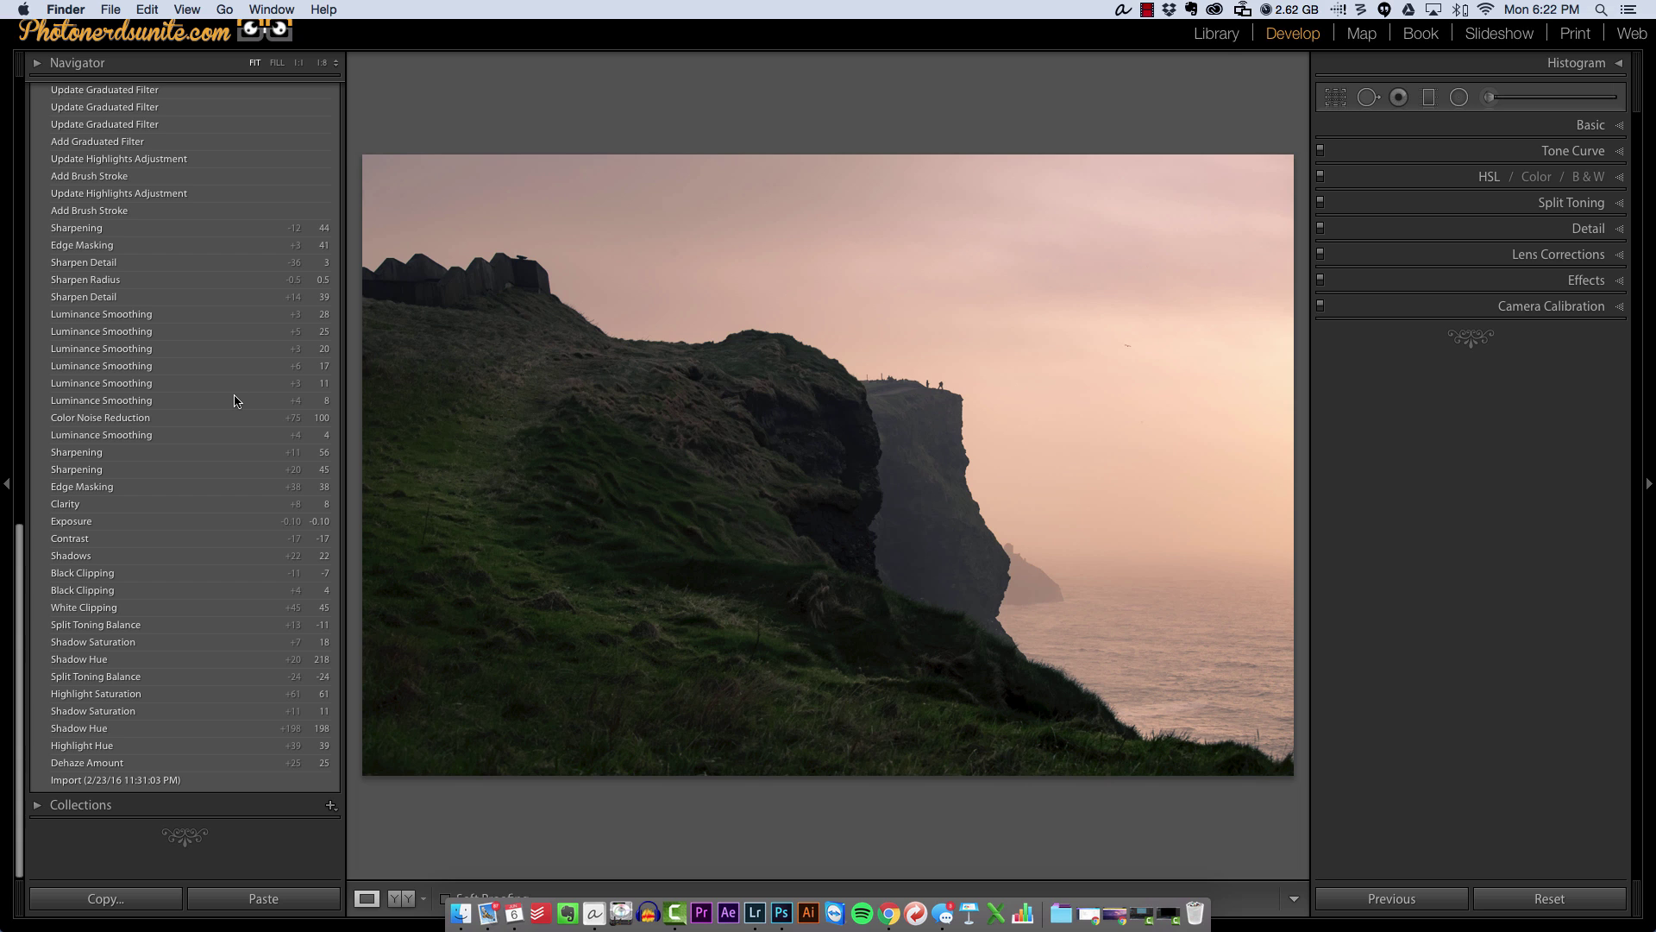
- From the Library grid, start an export with the Burn Full-Sized JPEGs preset to Hard Drive
left_click(1216, 35)
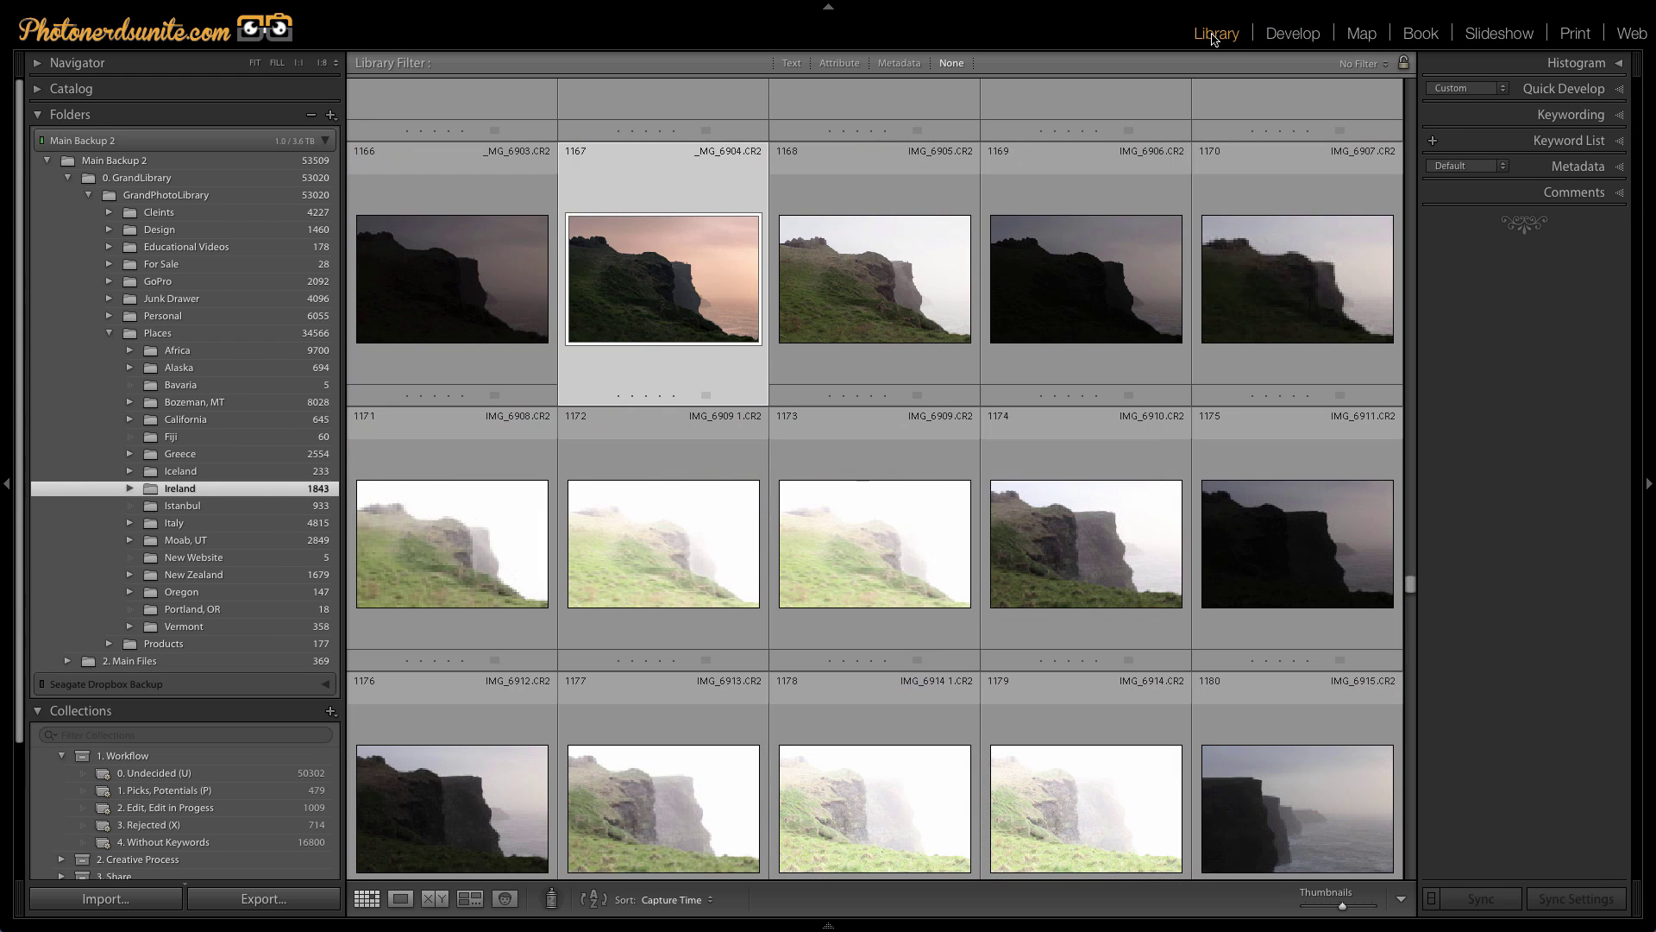
left_click(263, 899)
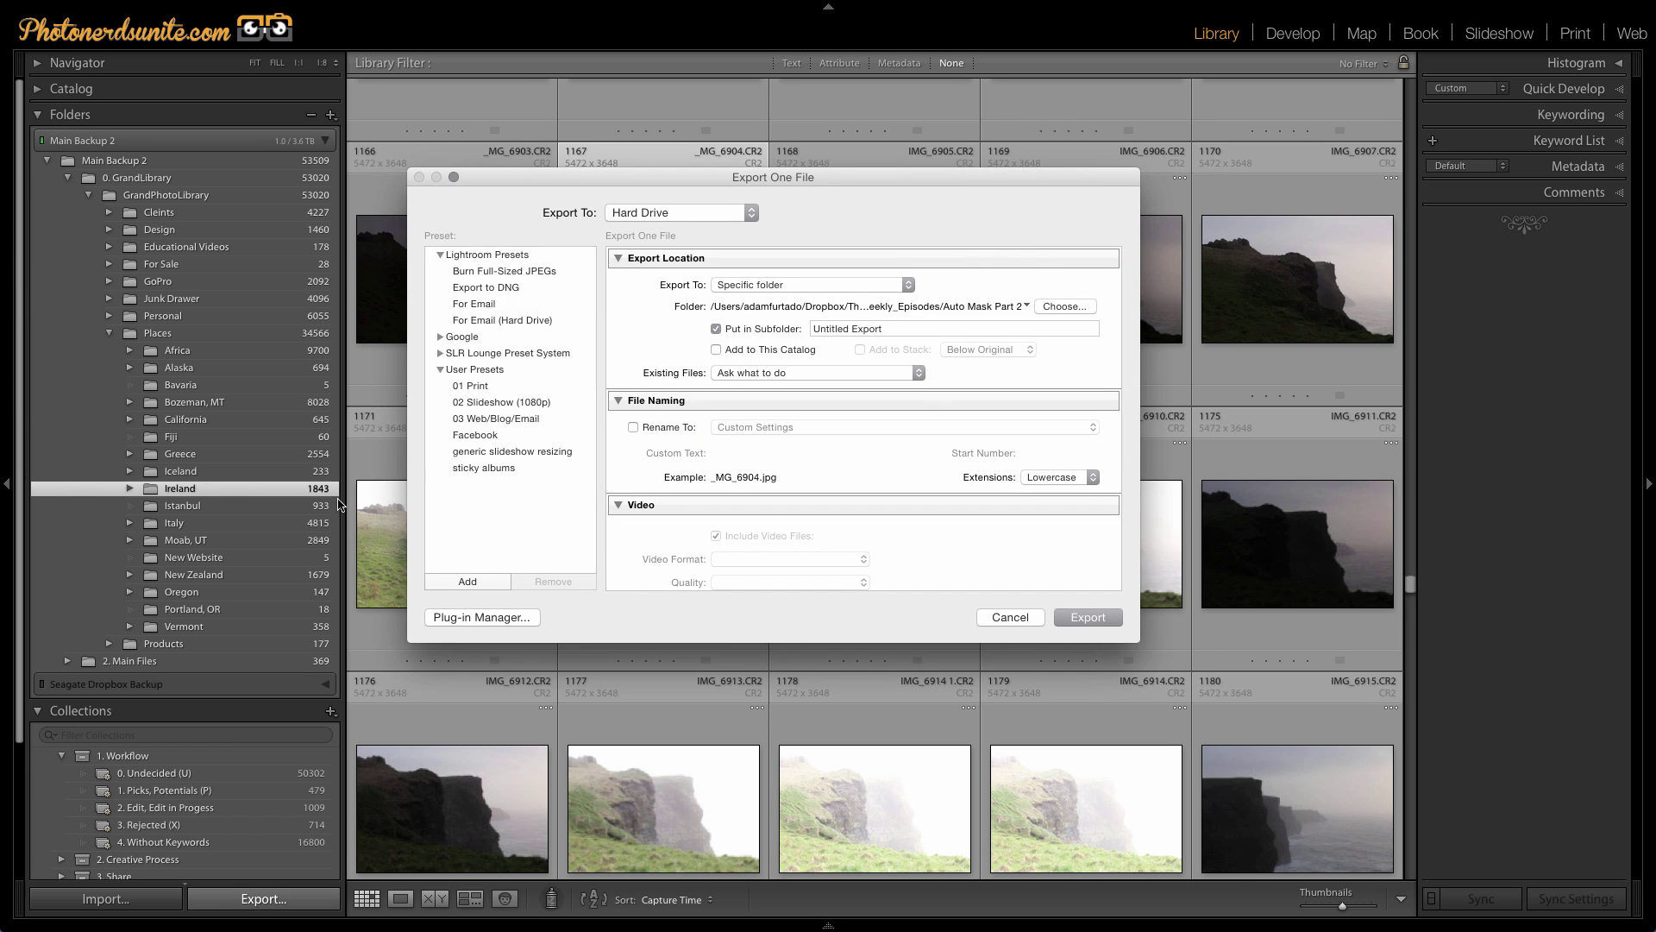
left_click(519, 271)
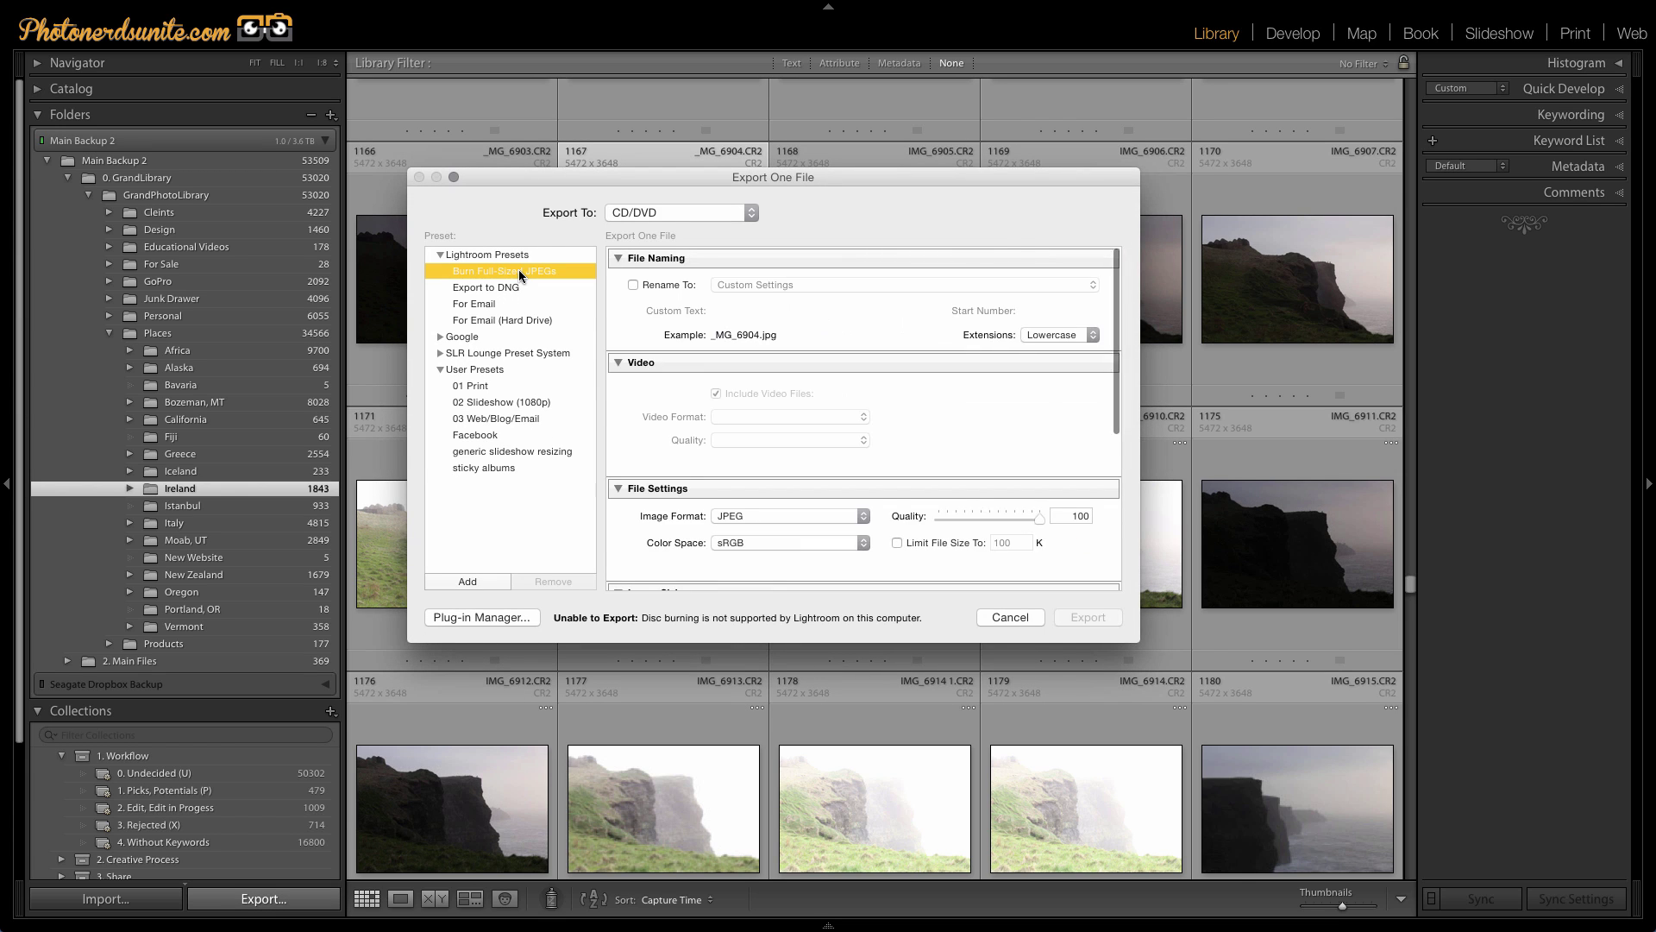
left_click(750, 214)
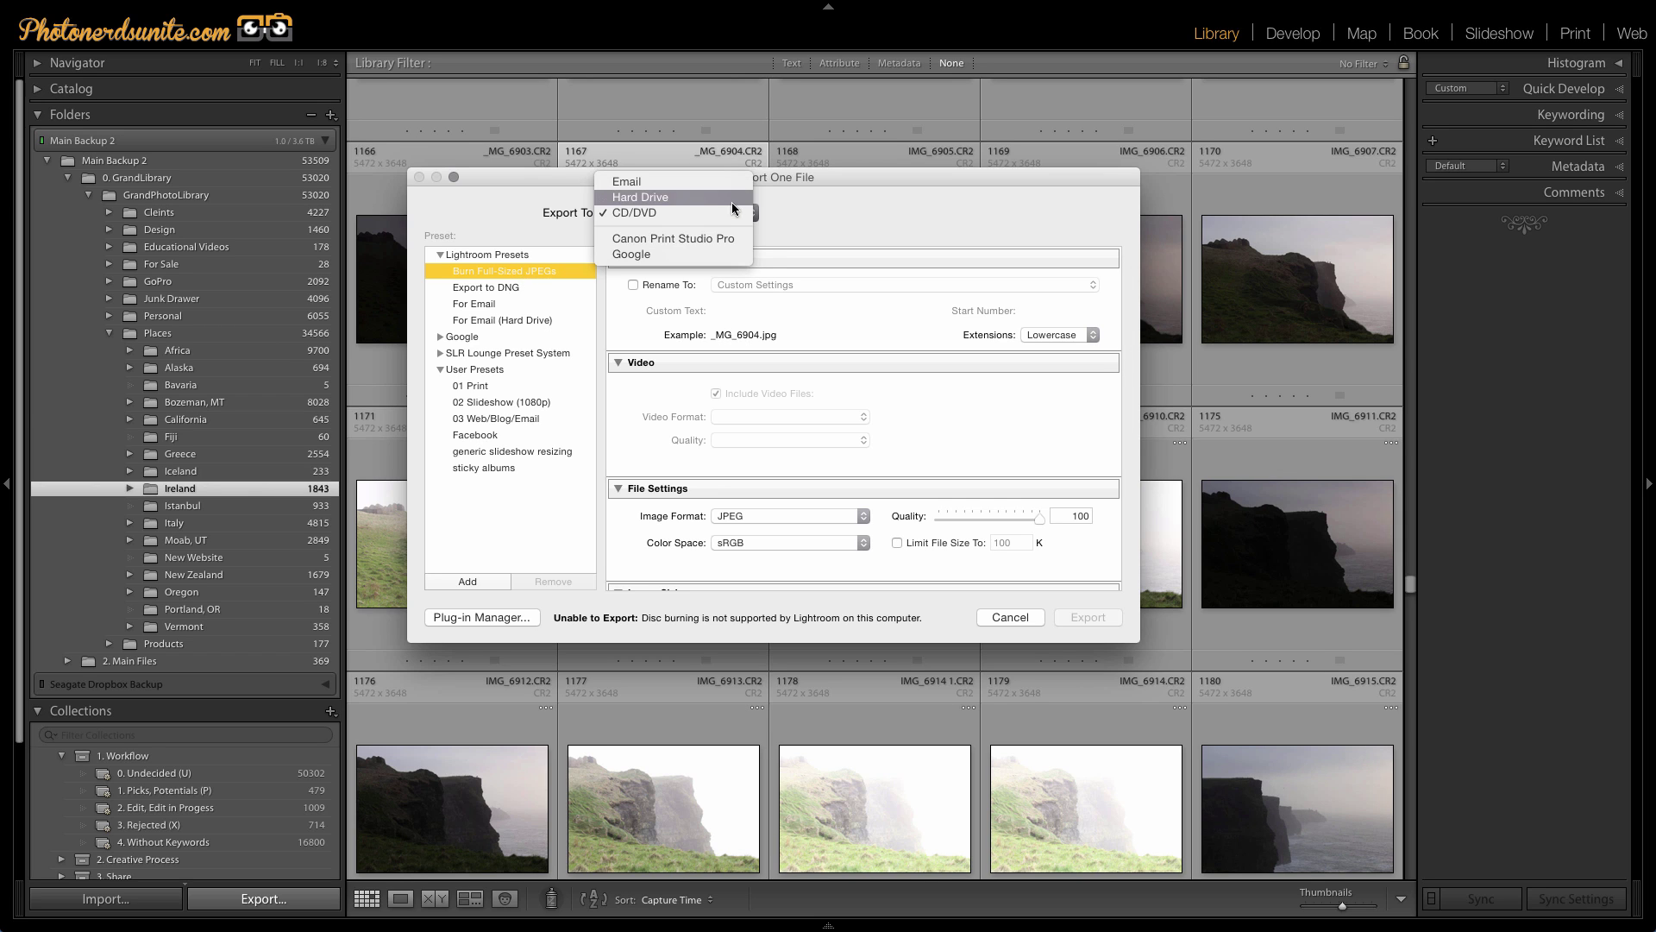
left_click(731, 200)
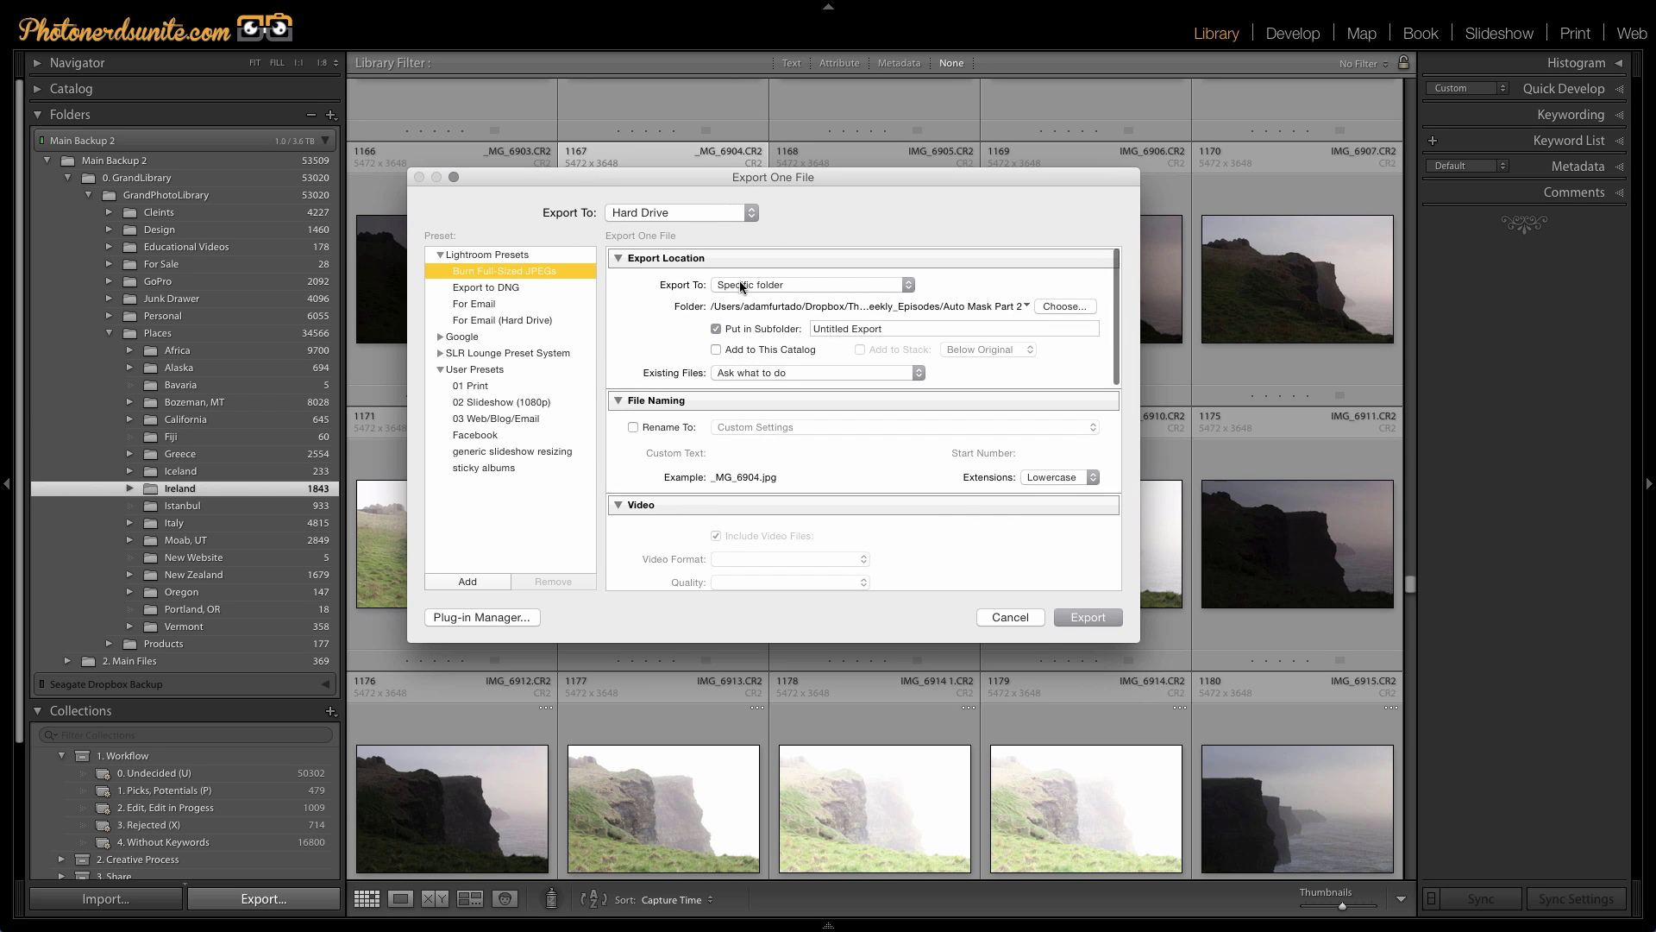
- Export to the same folder as the original, in an 'Edits' subfolder, with Rename To enabled
left_click(775, 284)
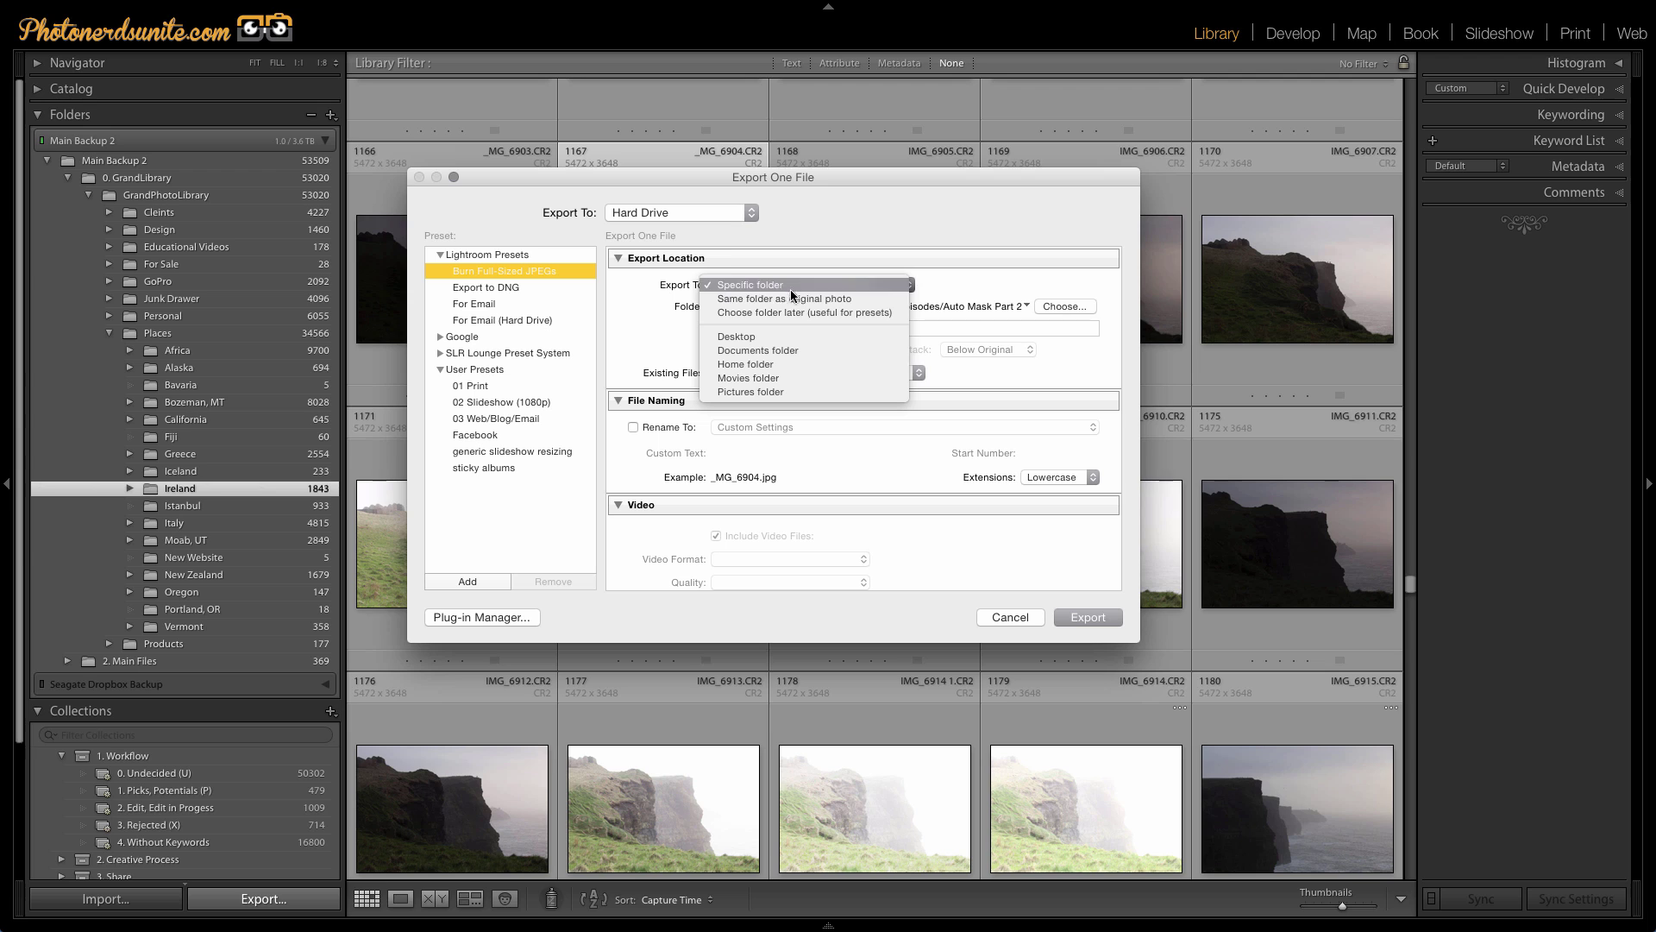
left_click(794, 298)
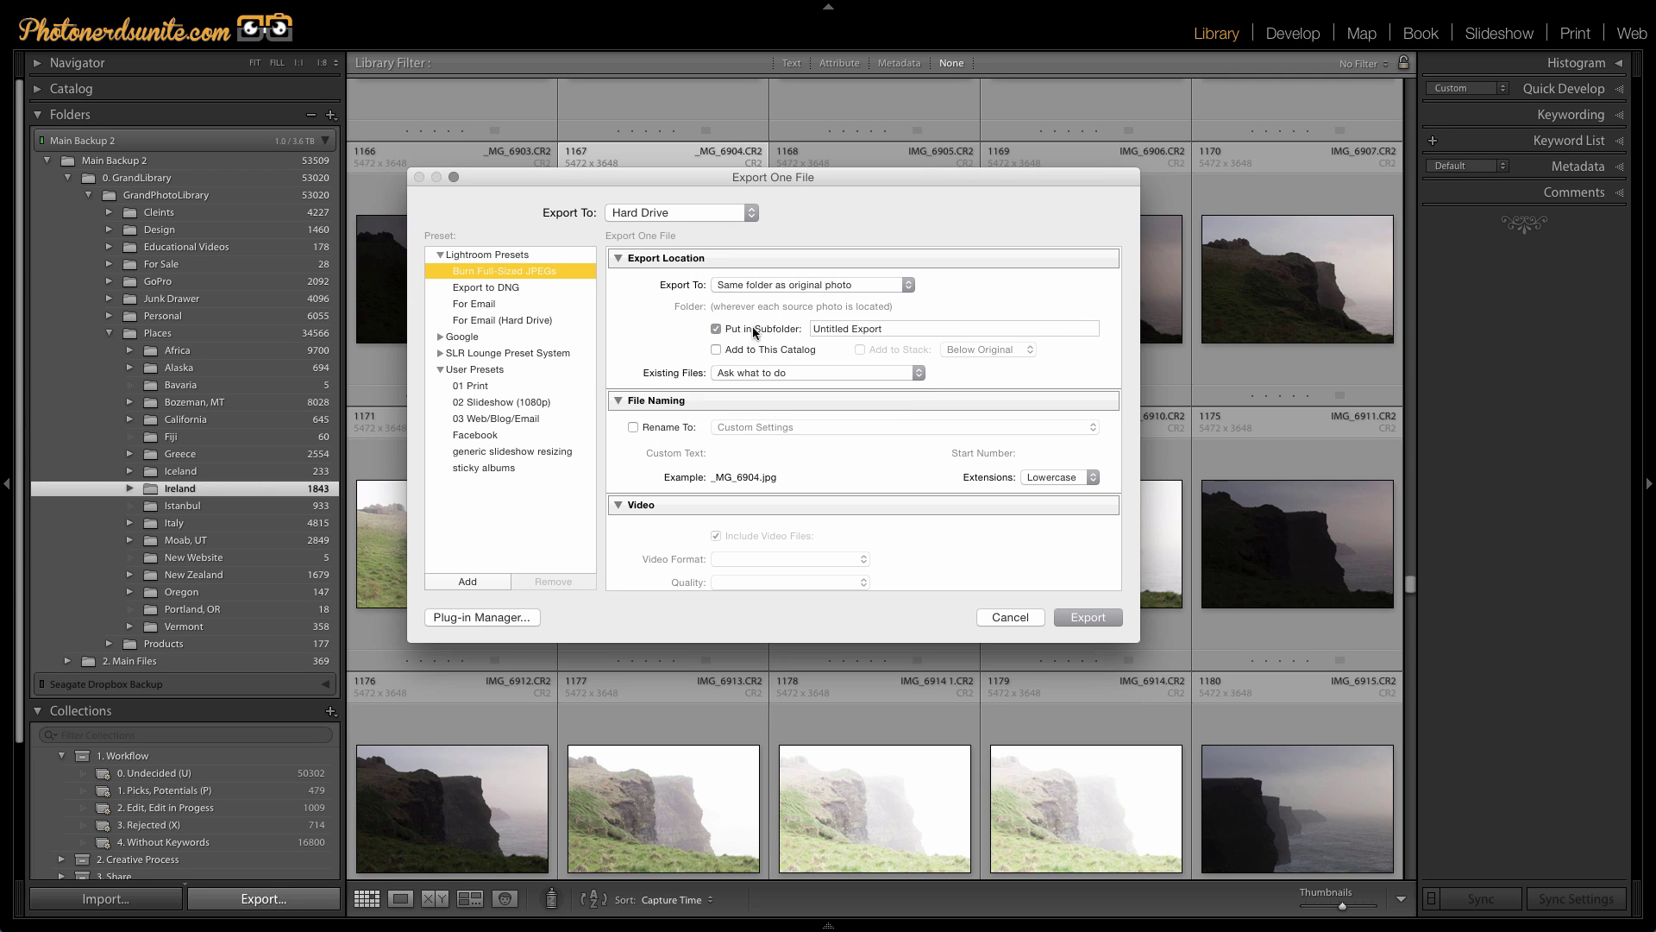
left_click(893, 329)
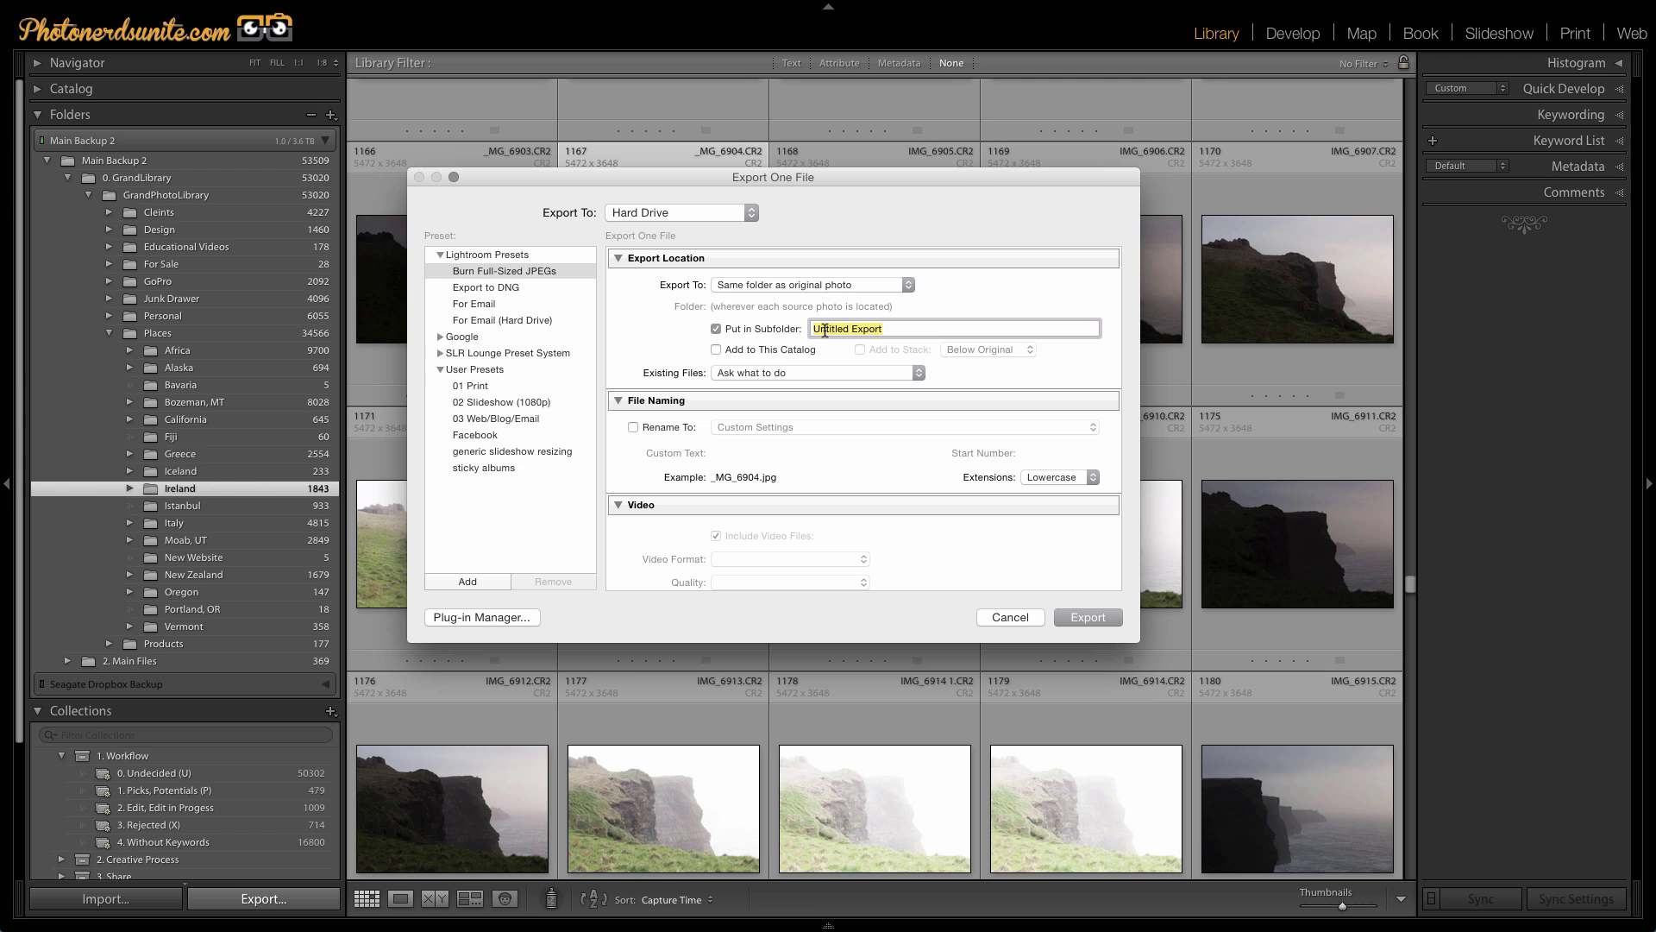
type("Edits")
scroll(729, 365, "down", 3)
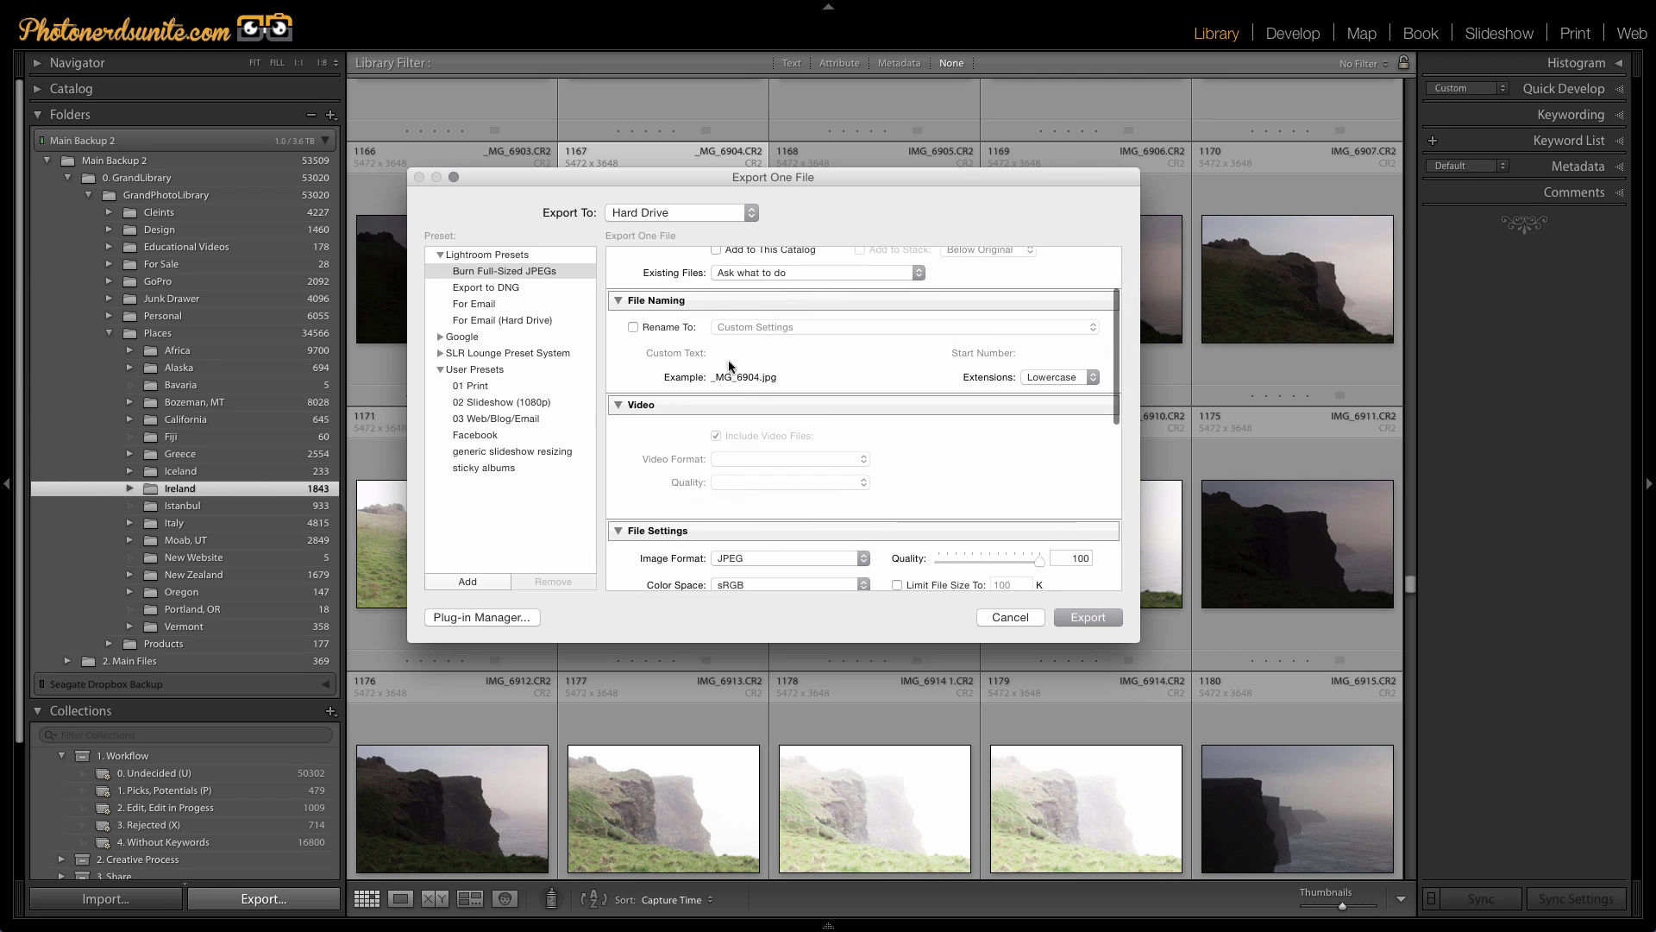
left_click(633, 327)
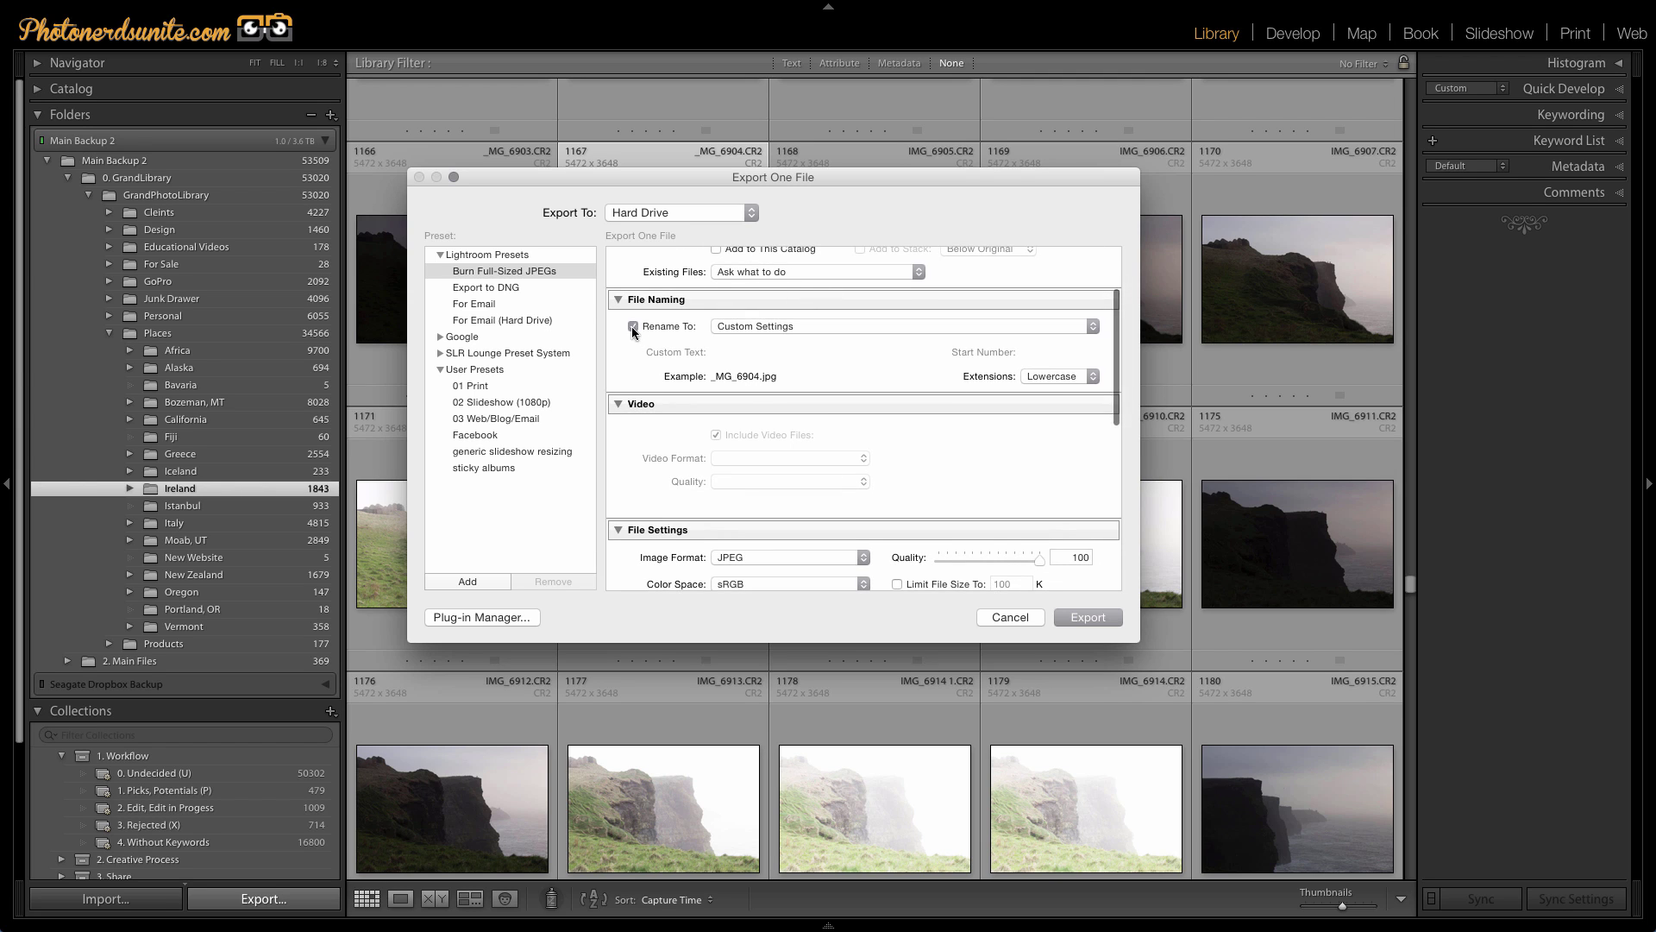
- Set the Rename To template to Filename followed by '-edit', making _MG_6904-edit.jpg
left_click(737, 324)
left_click(734, 441)
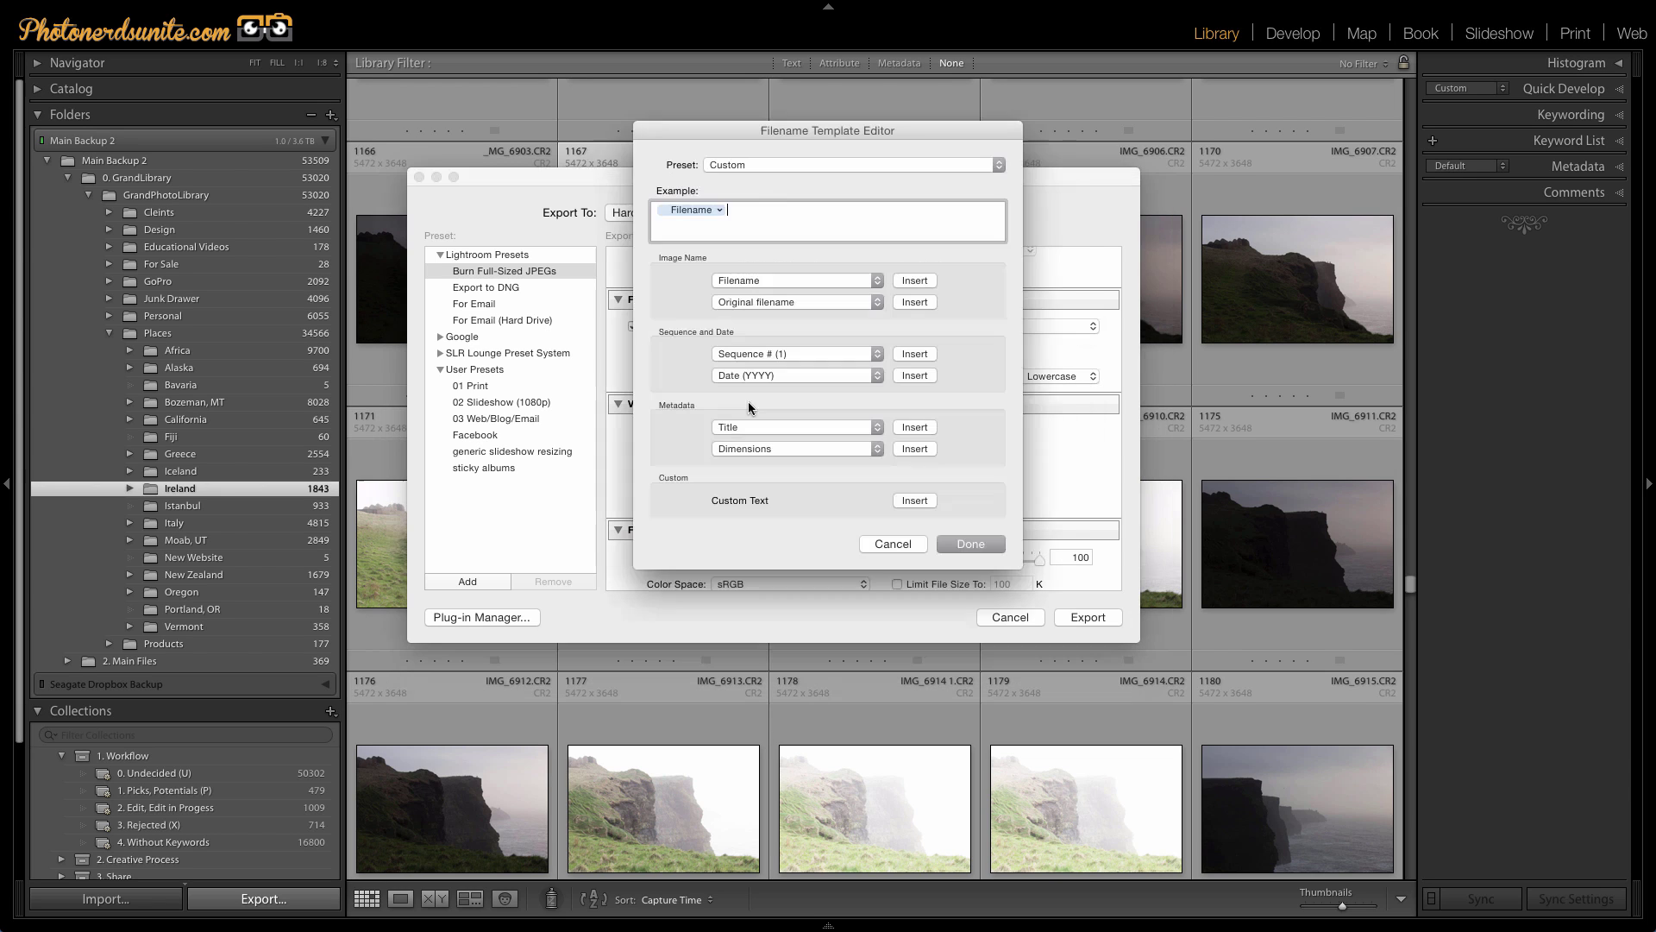
type("-edit")
left_click(981, 544)
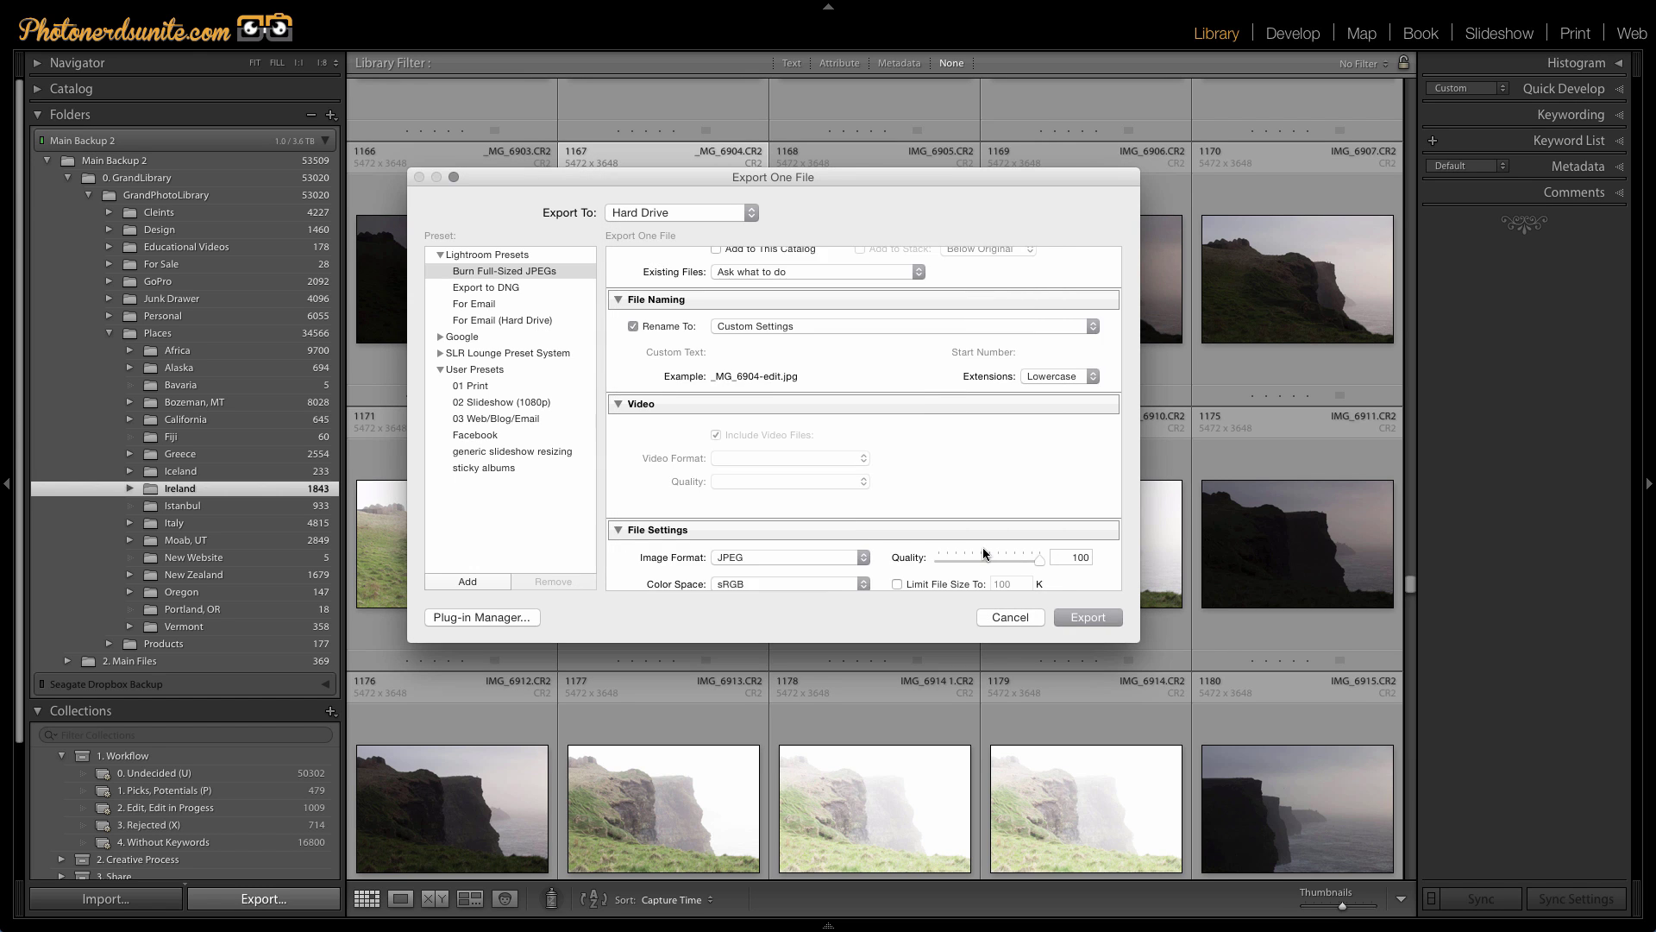
- Review the remaining settings and run the quality 100 JPEG export
scroll(915, 427, "down", 5)
scroll(914, 427, "down", 3)
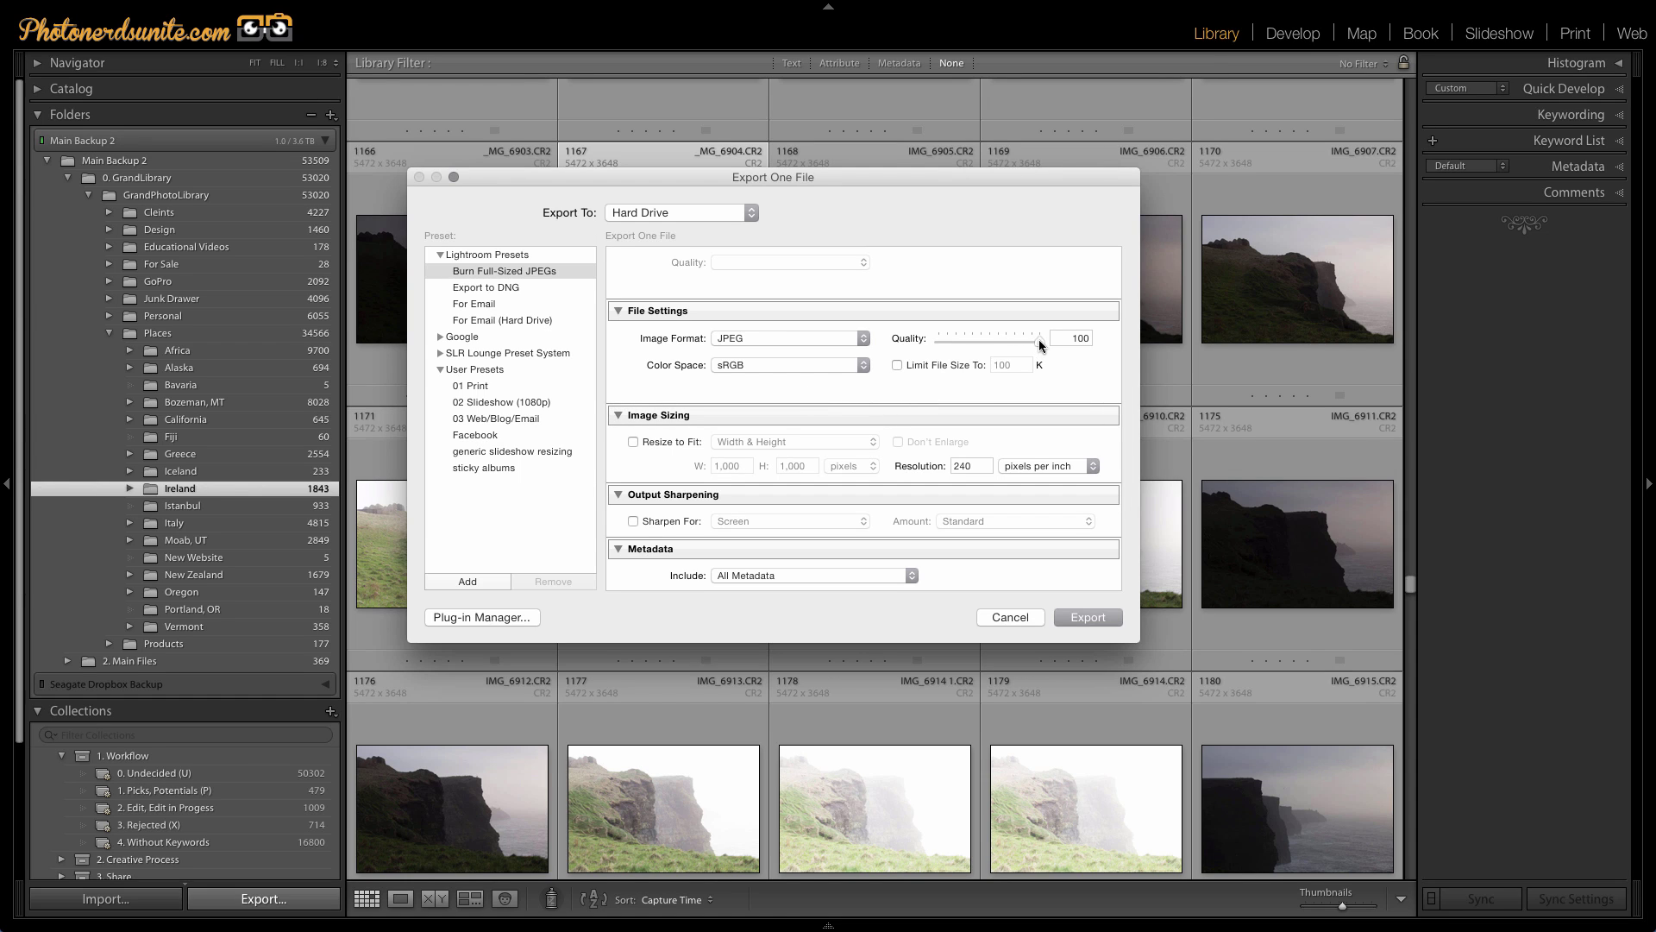
scroll(986, 390, "down", 2)
scroll(987, 390, "down", 1)
scroll(718, 390, "down", 1)
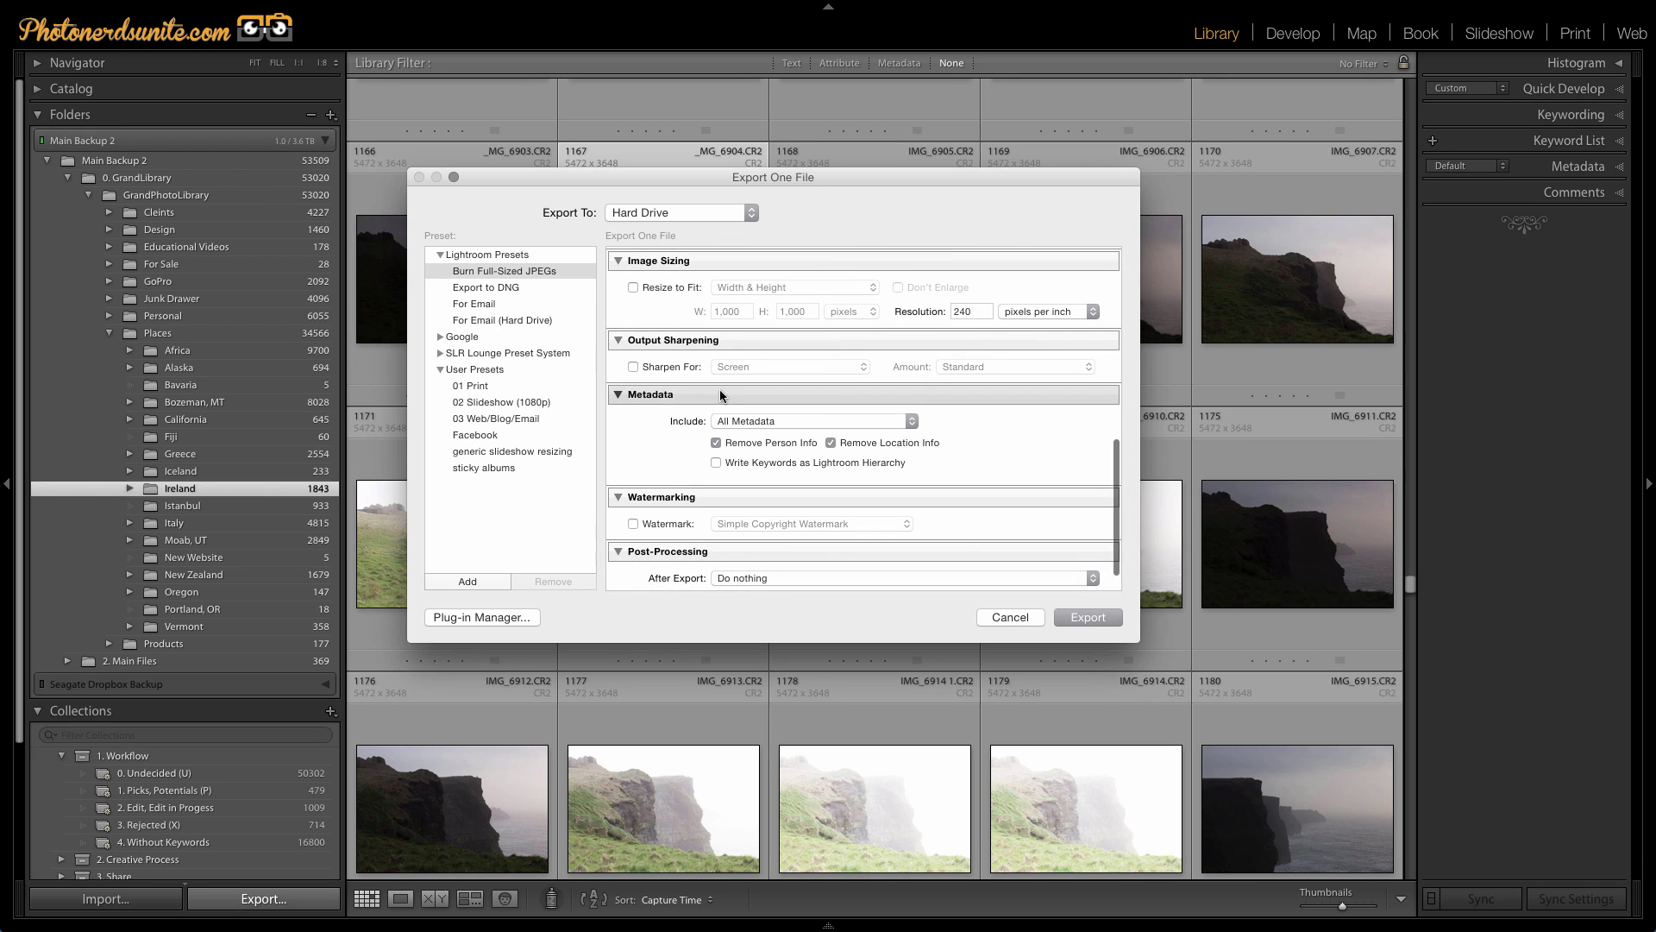
scroll(700, 385, "down", 1)
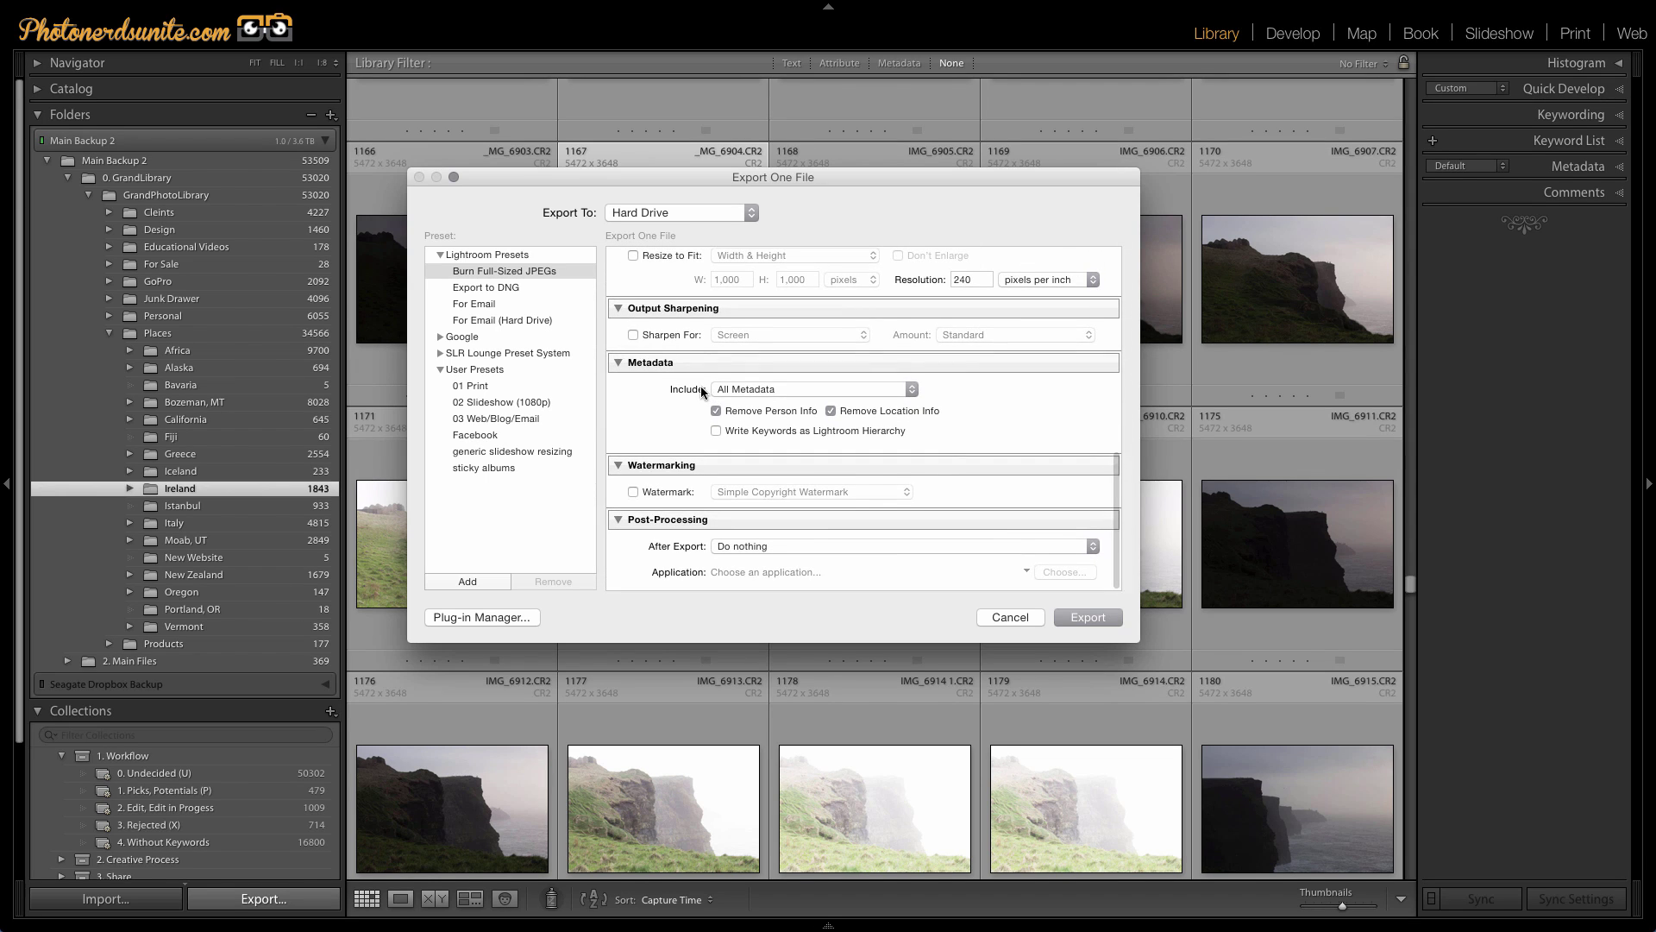
left_click(1073, 614)
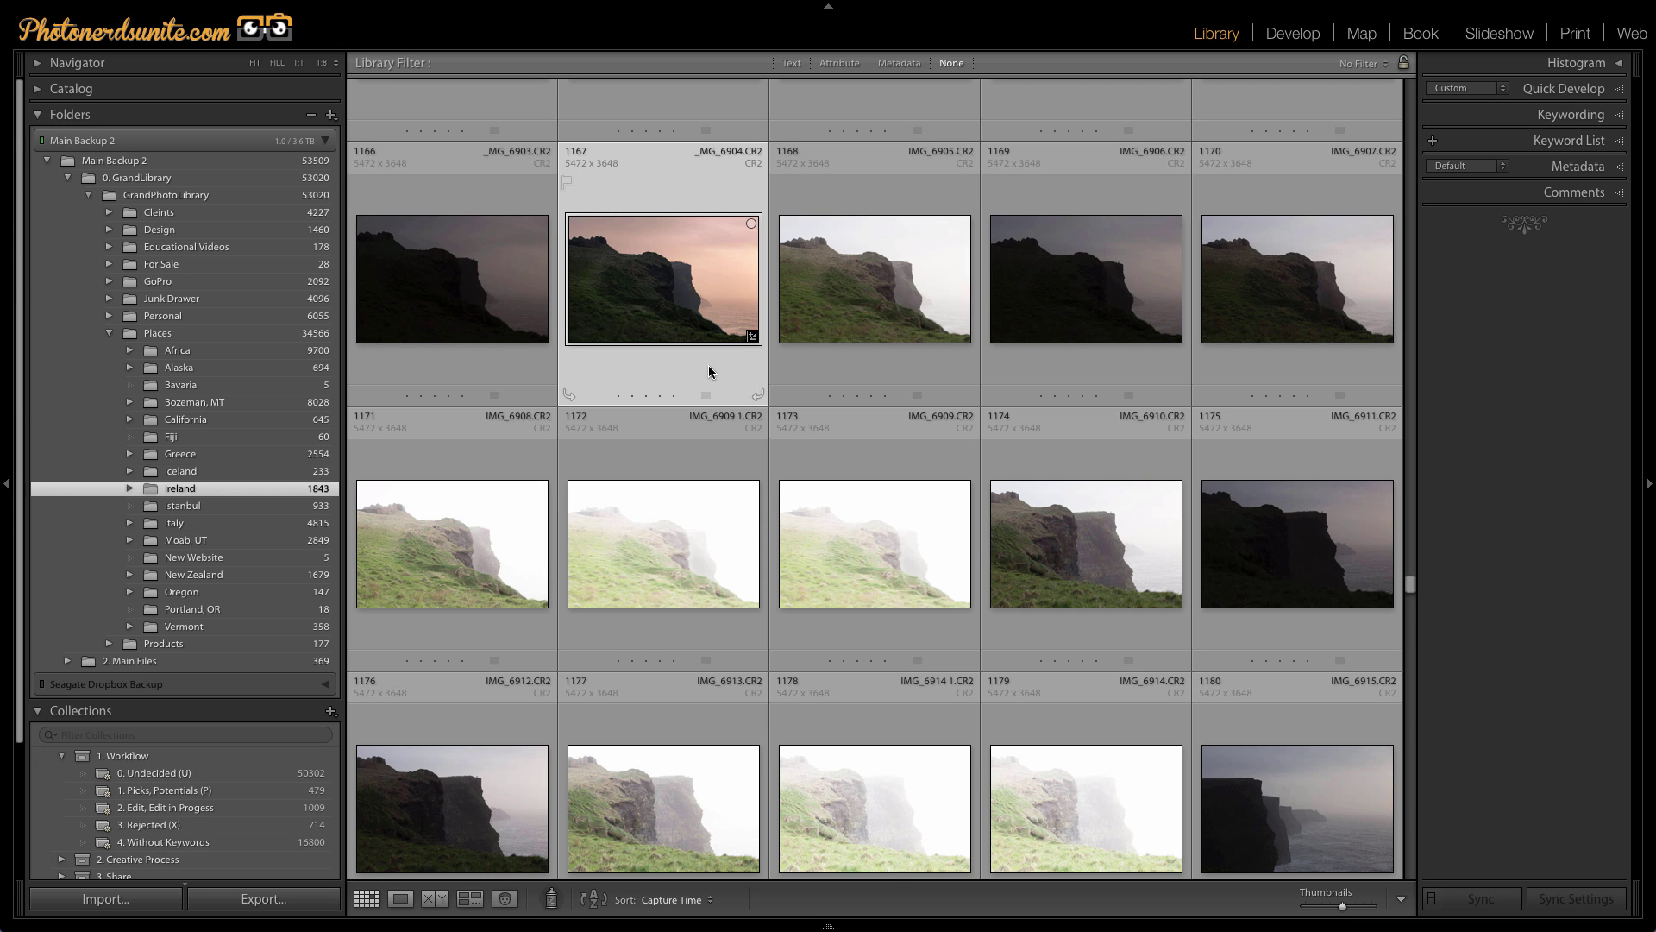
- Show the photo in Finder, open the Edits folder and select _MG_6904-edit.jpg
right_click(660, 300)
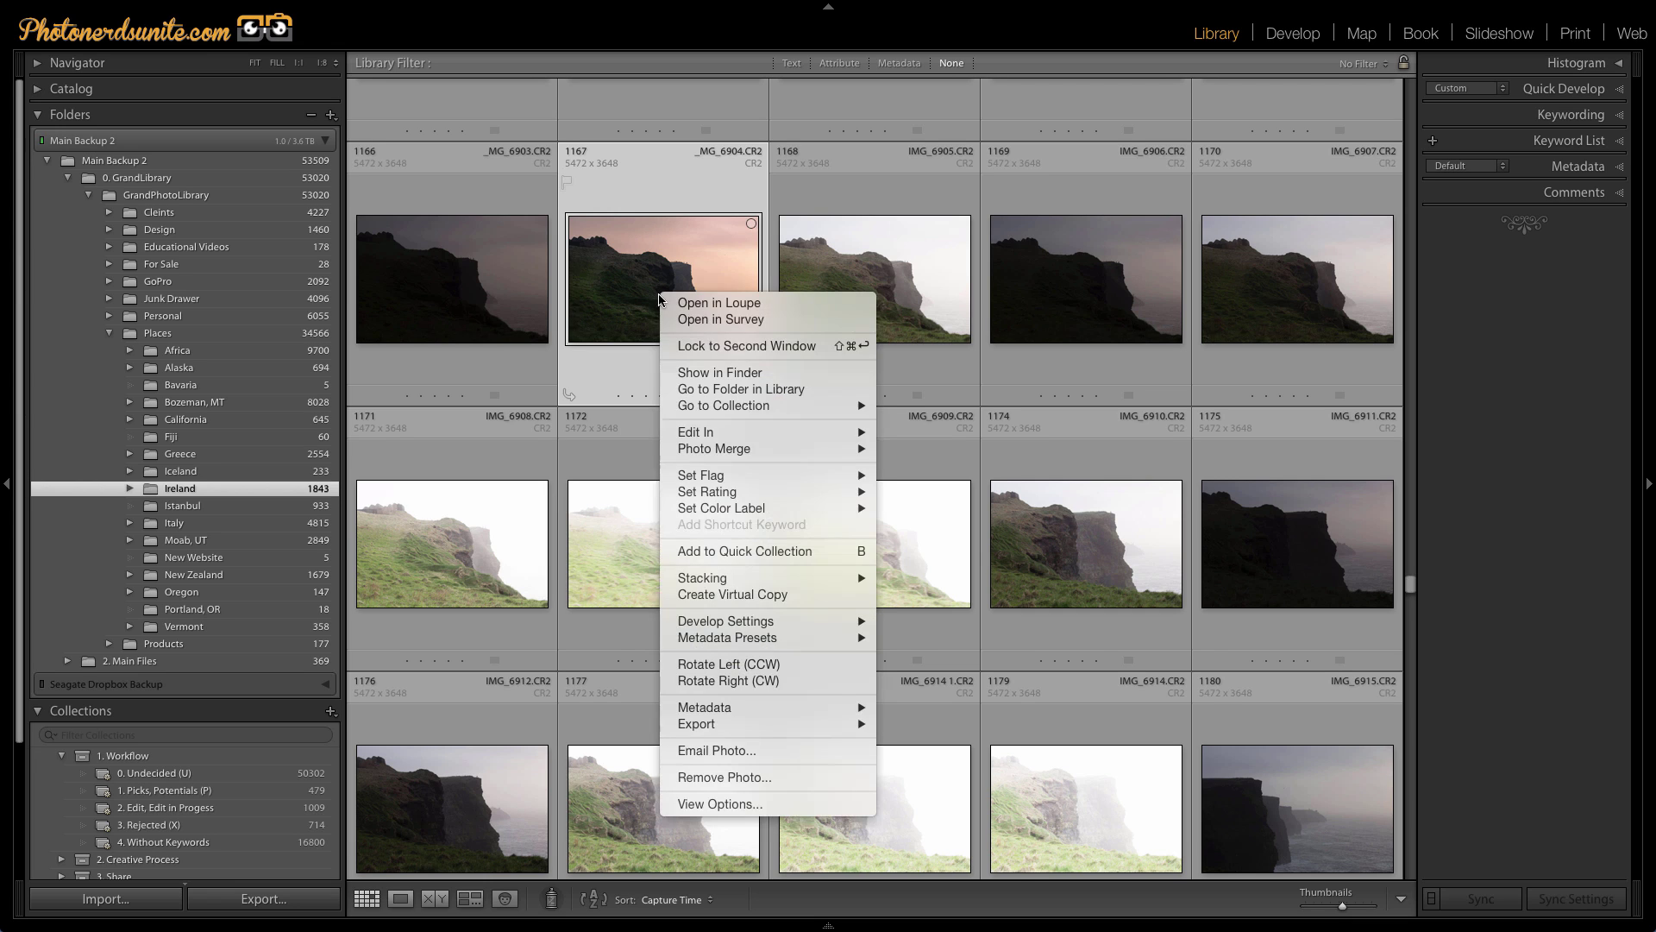
left_click(700, 372)
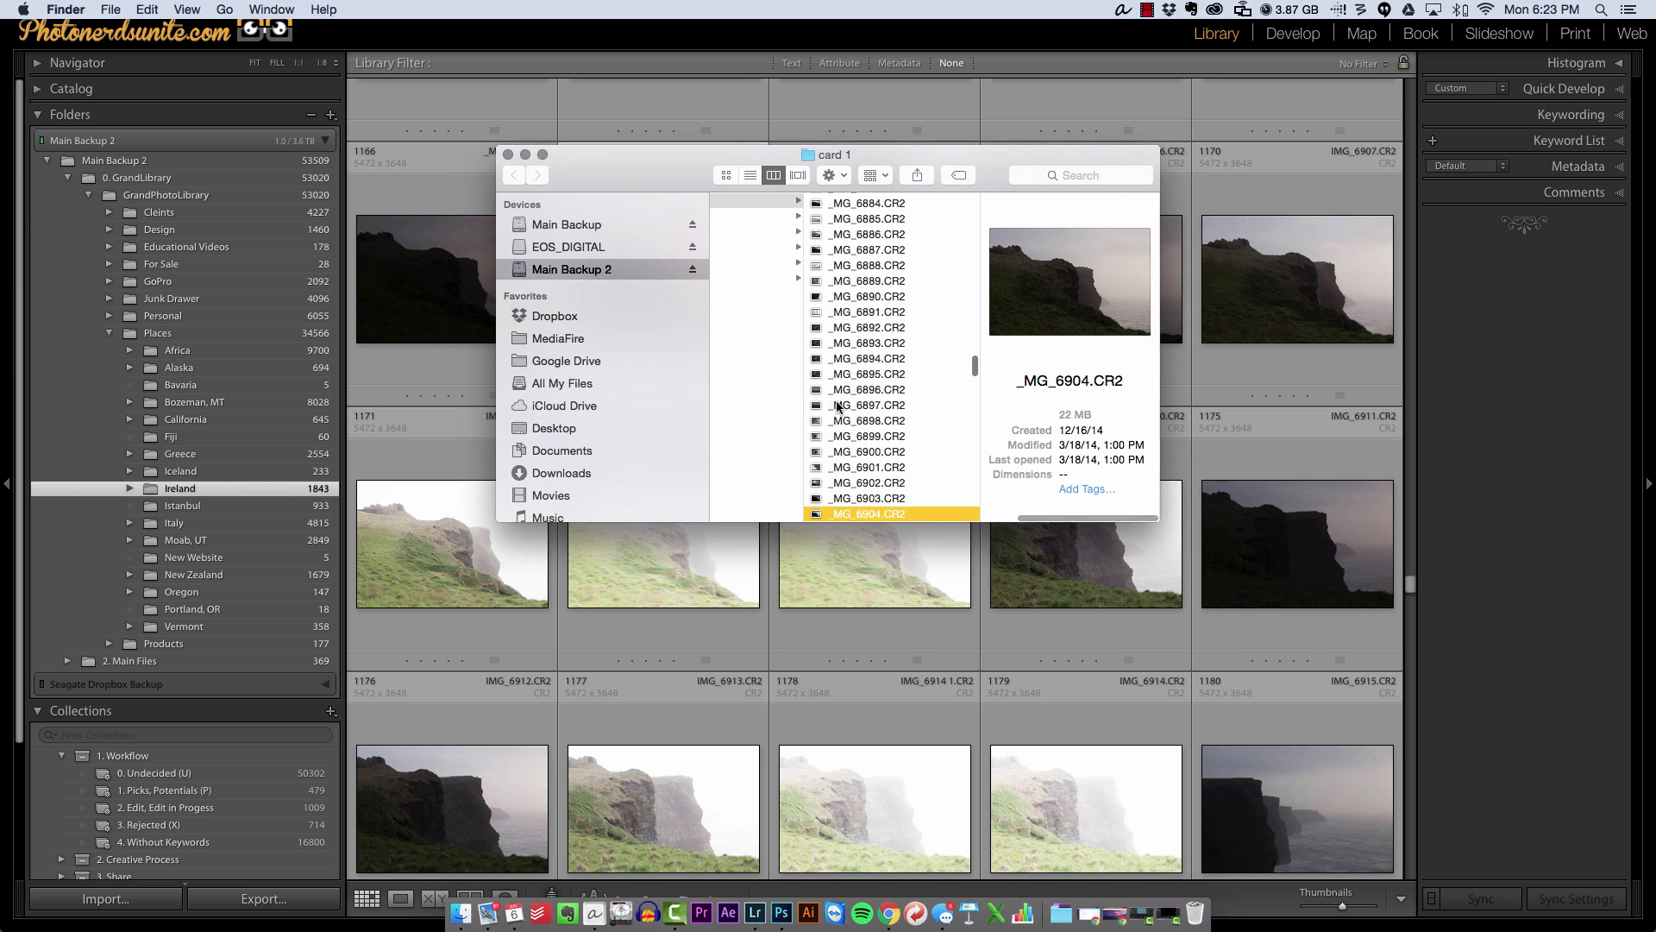
scroll(860, 423, "down", 8)
scroll(860, 423, "down", 20)
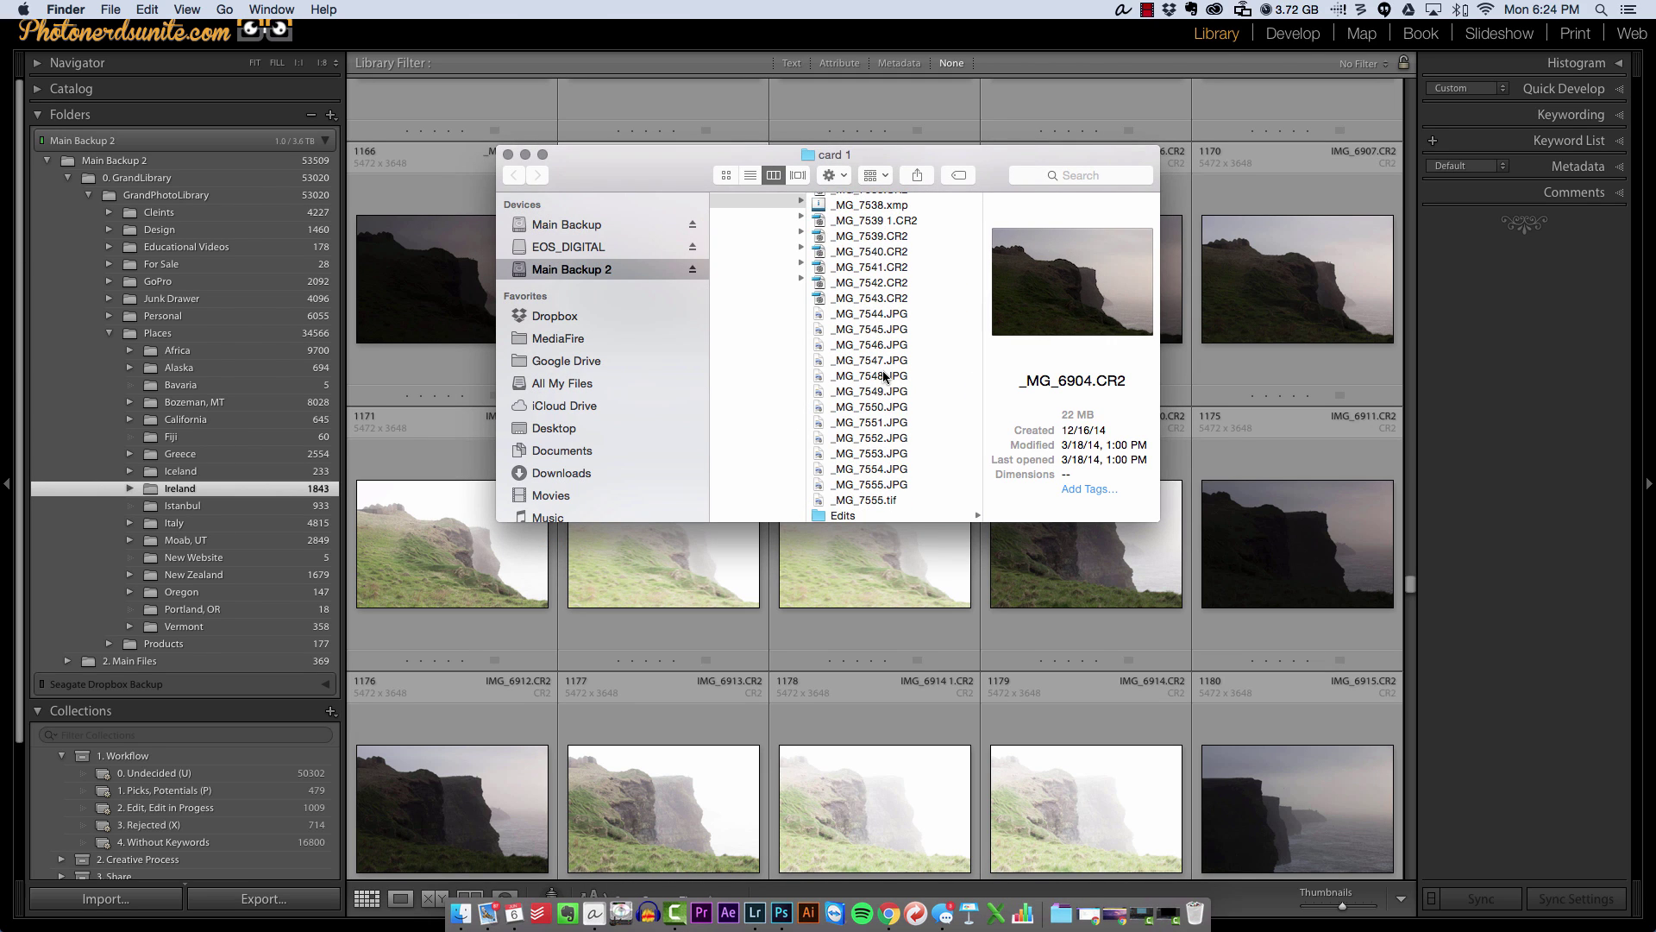
left_click(851, 514)
left_click(1026, 202)
key("space")
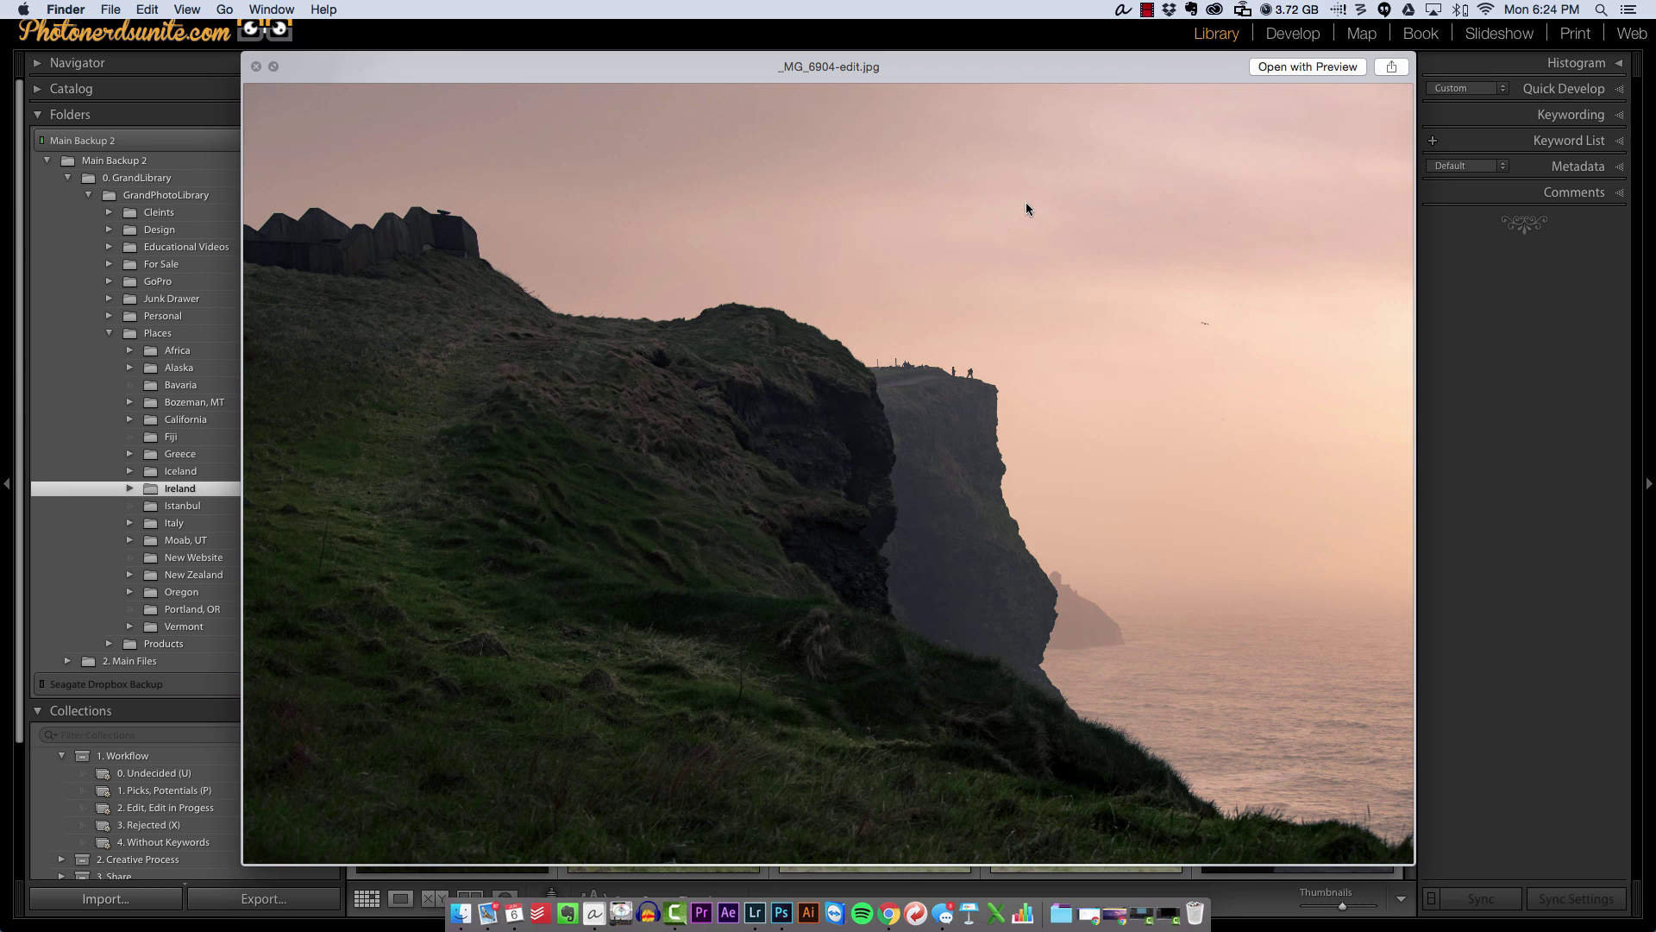